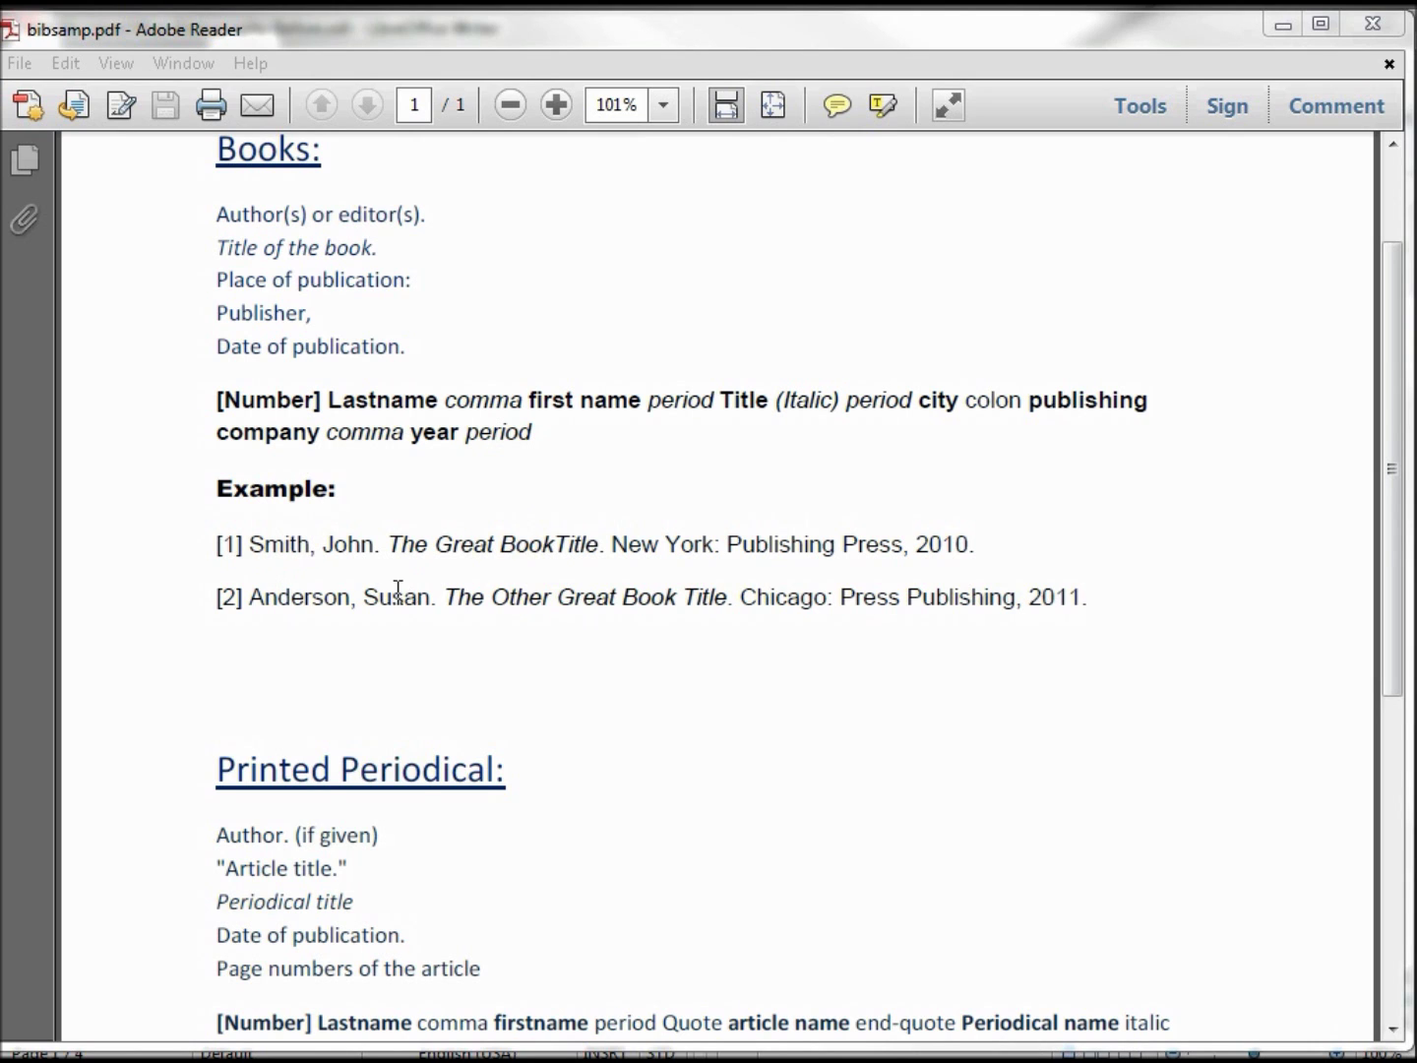
# Step: Activate the bibliography guide window in Adobe Reader to read the Printed Periodical format
pyautogui.click(903, 674)
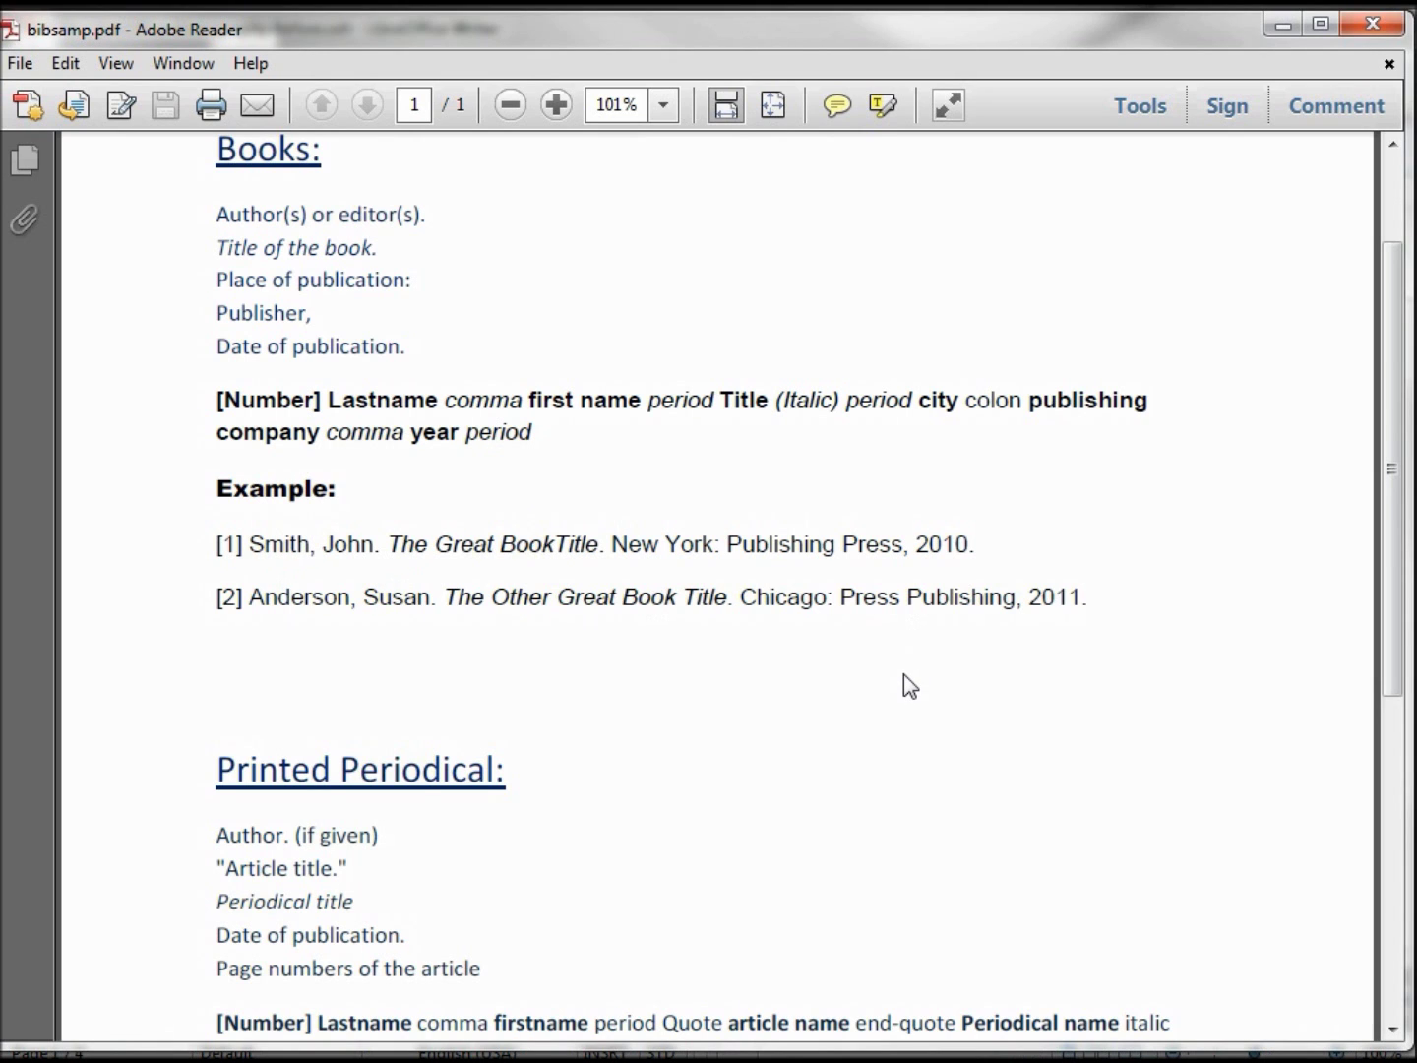
pyautogui.scroll(-1, 903, 674)
pyautogui.scroll(-2, 904, 674)
pyautogui.scroll(-2, 903, 674)
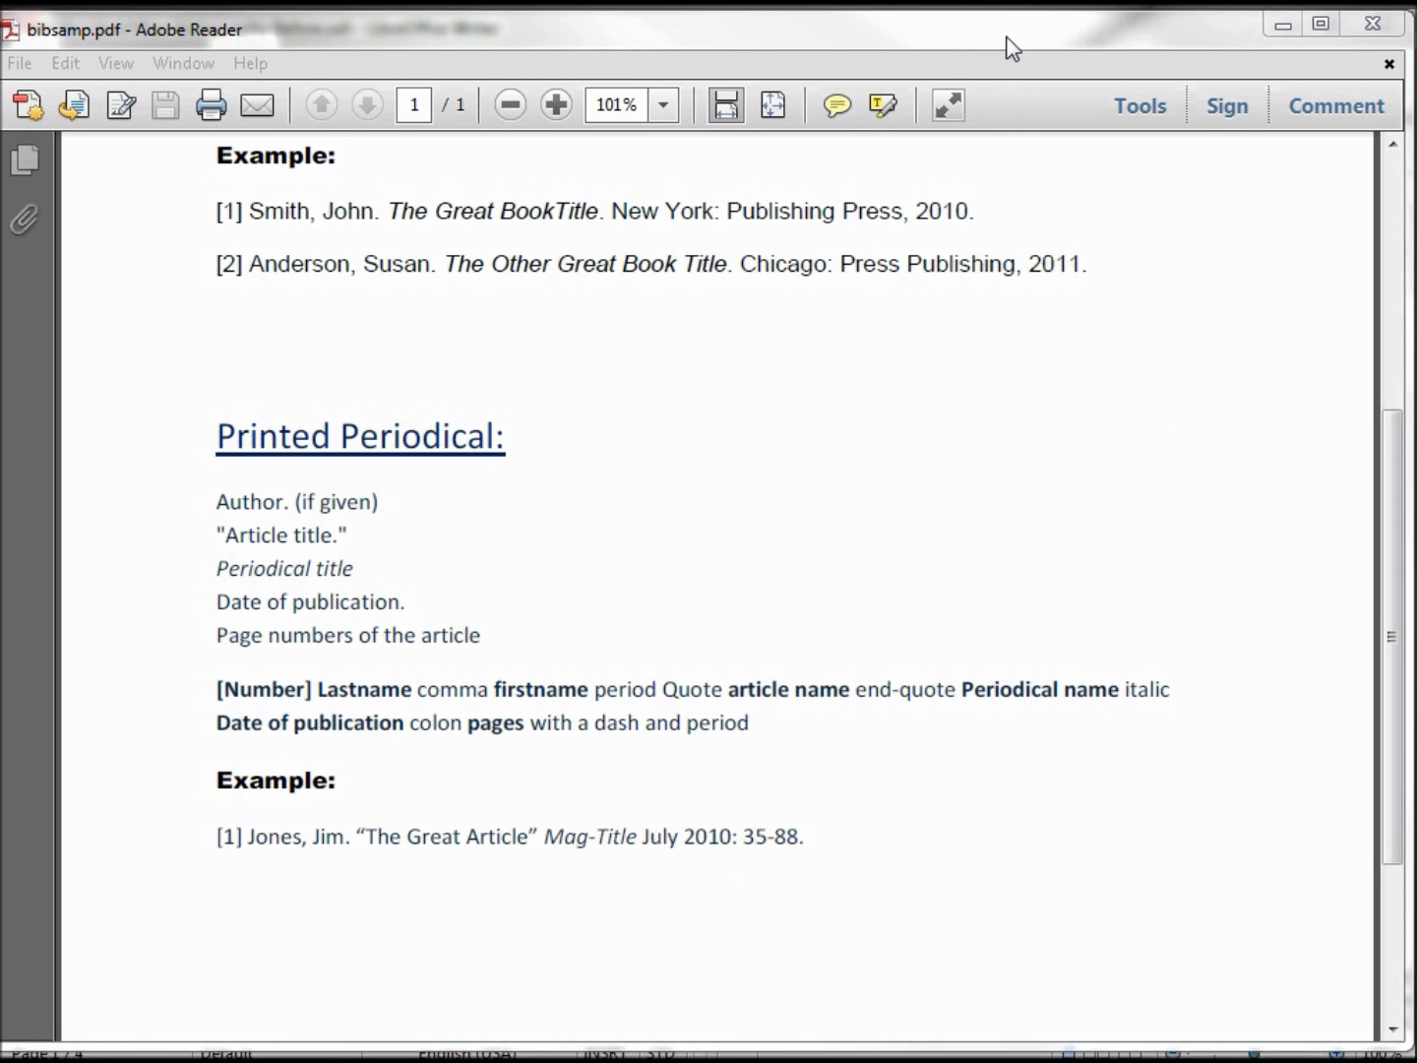
# Step: Shrink the Reader window, bring the Writer document forward and open the Tools menu
pyautogui.moveTo(1018, 41); pyautogui.dragTo(1271, 225)
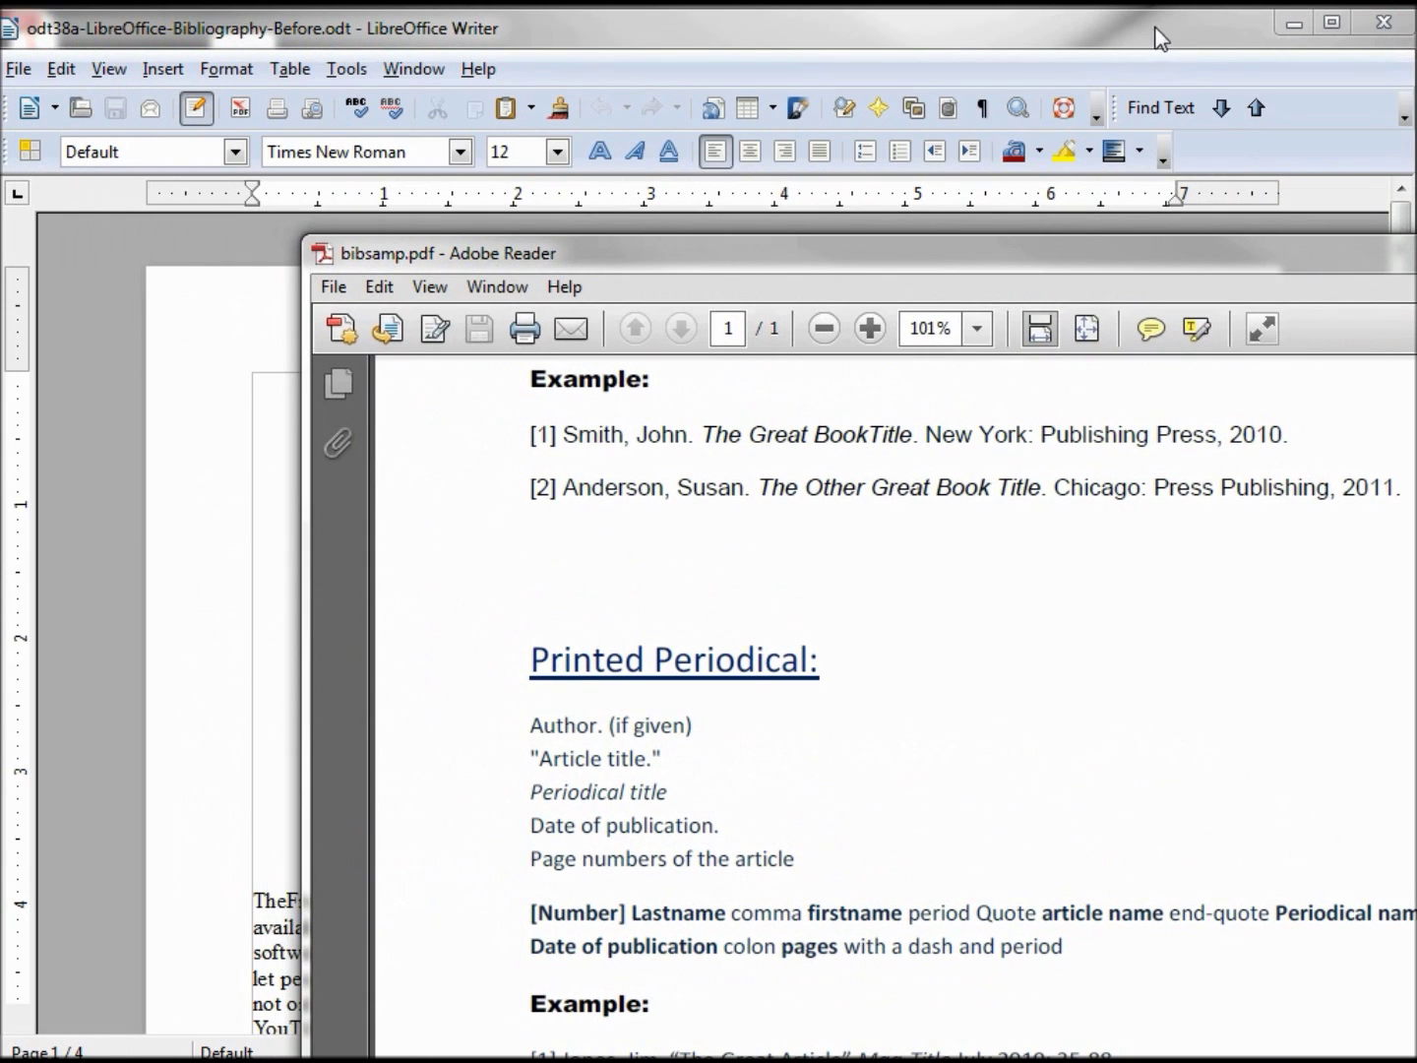
pyautogui.click(1158, 33)
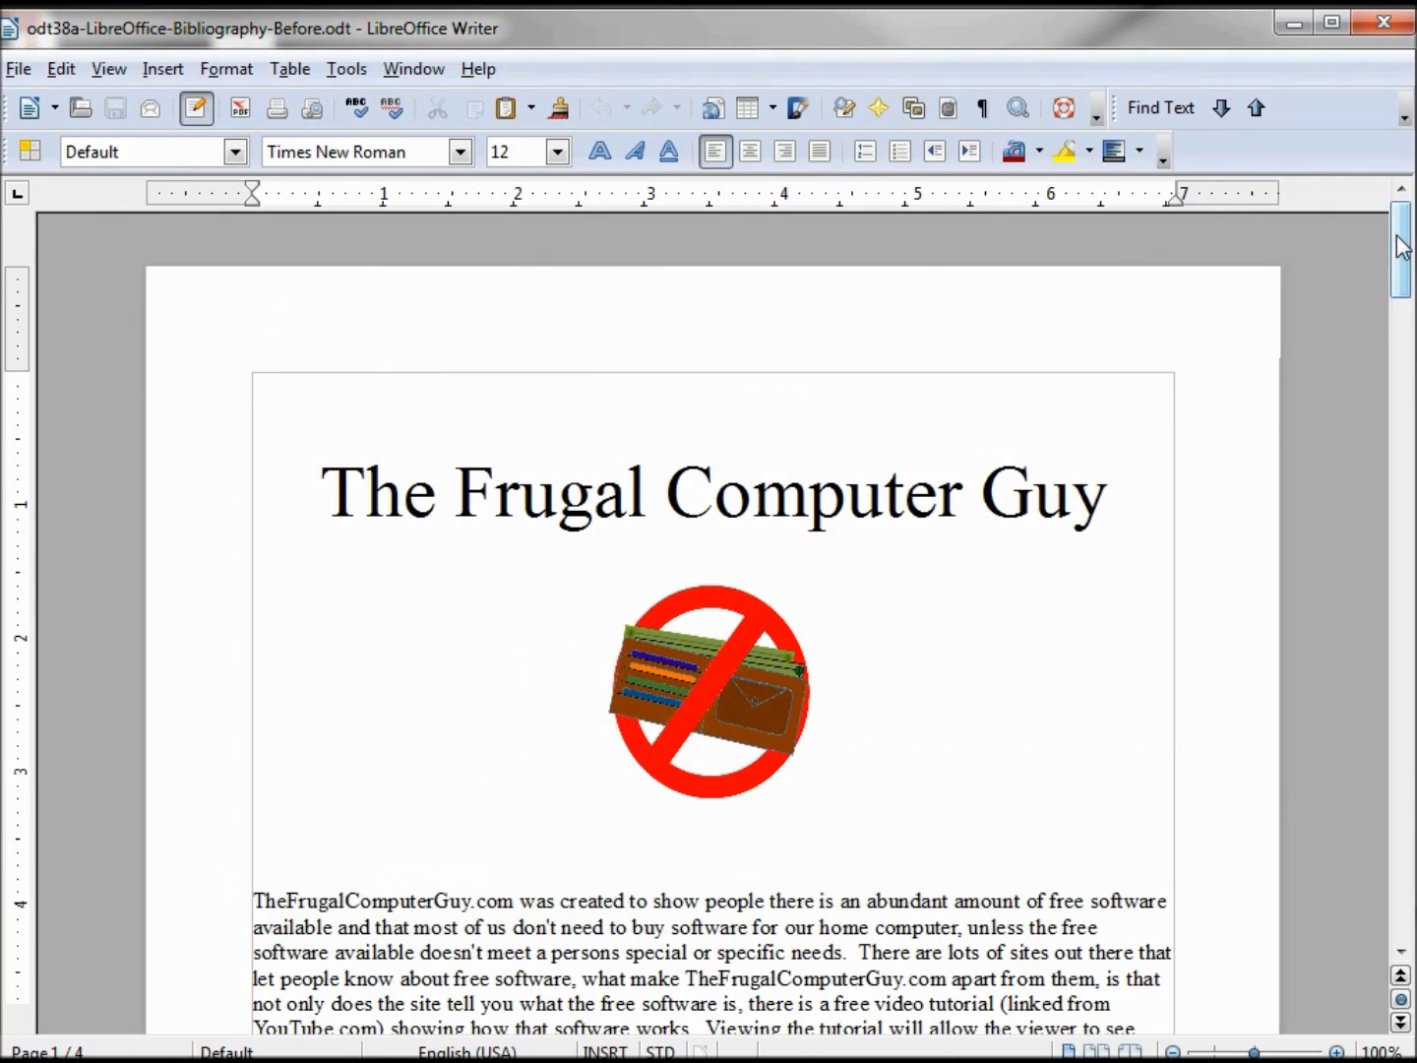
pyautogui.moveTo(1401, 246); pyautogui.dragTo(1406, 814)
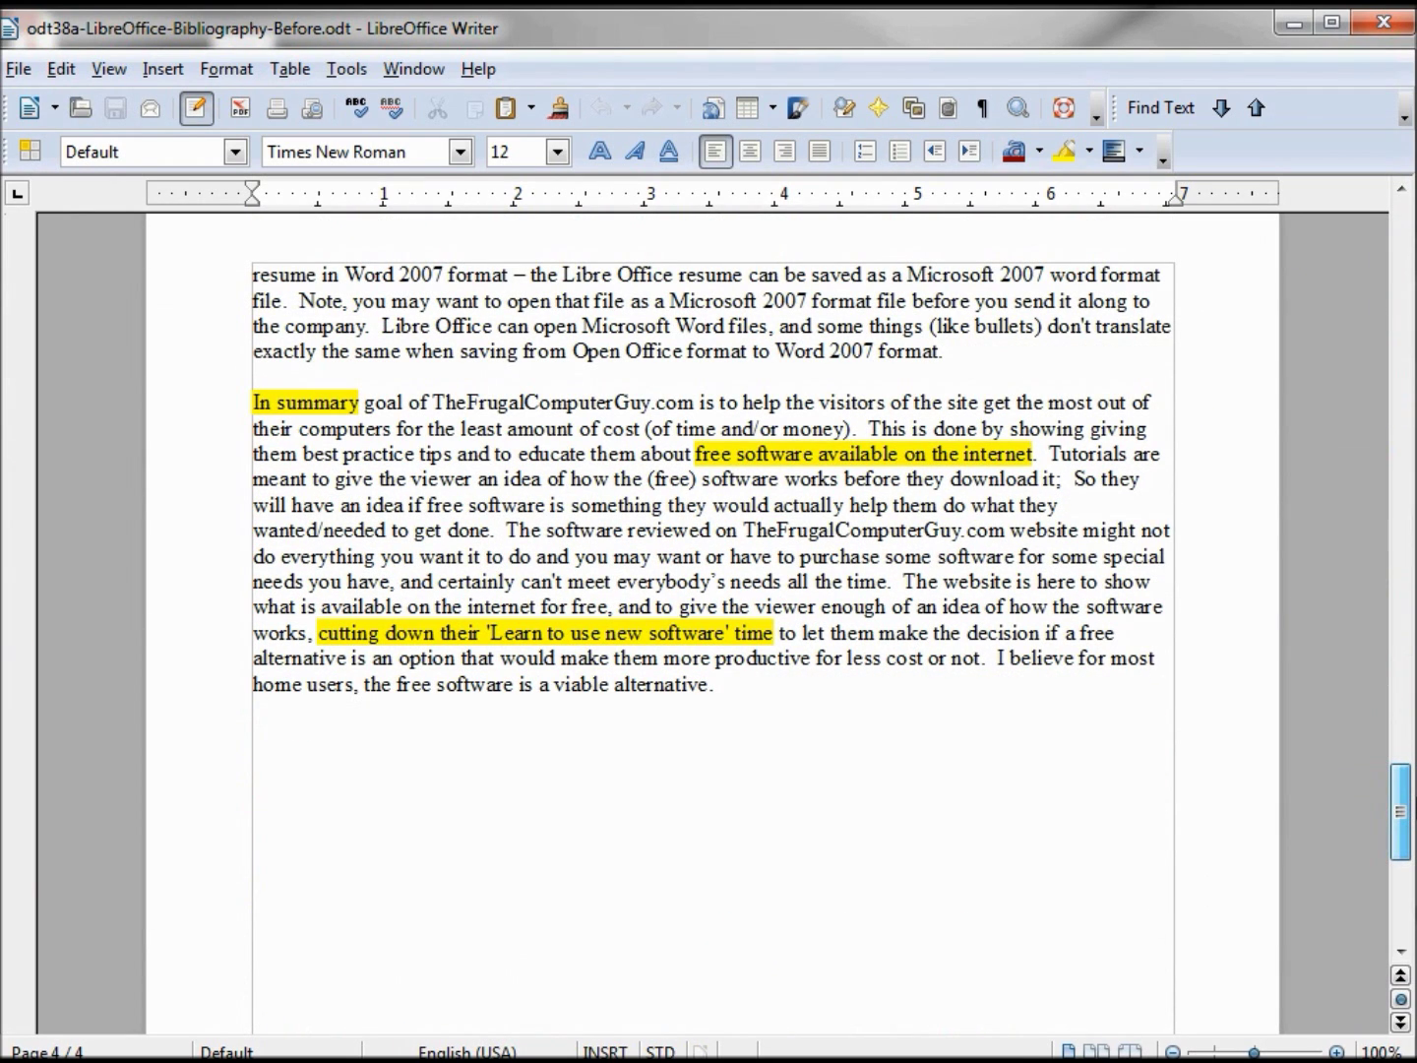
pyautogui.moveTo(1402, 814)
pyautogui.mouseDown()
pyautogui.moveTo(1401, 863)
pyautogui.moveTo(1401, 798)
pyautogui.mouseUp()
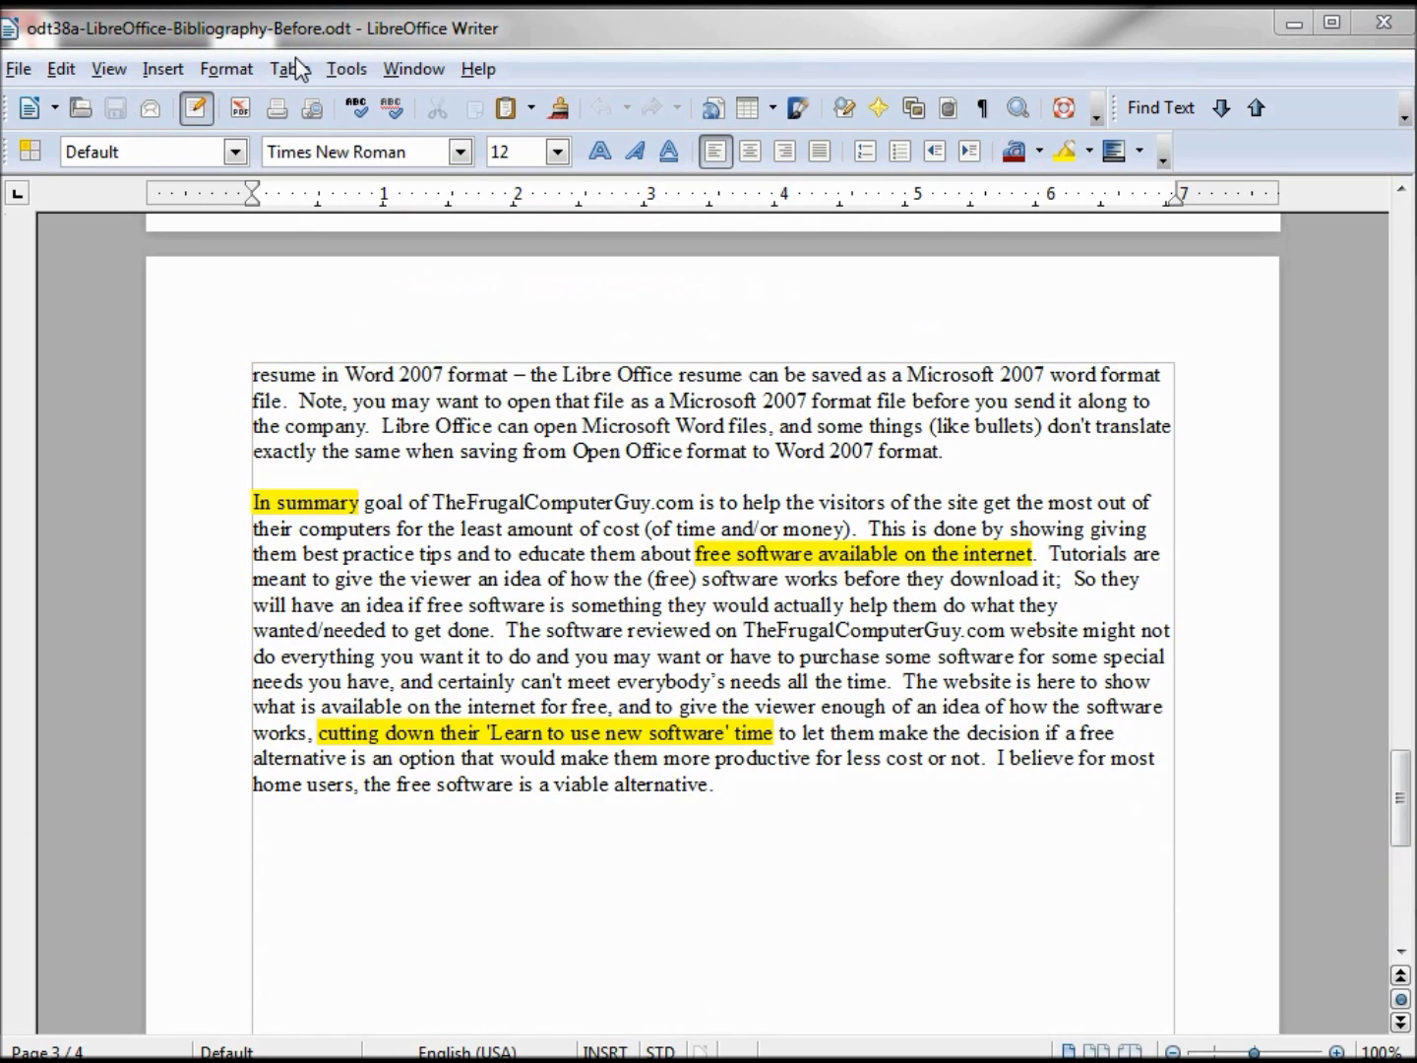
pyautogui.click(347, 71)
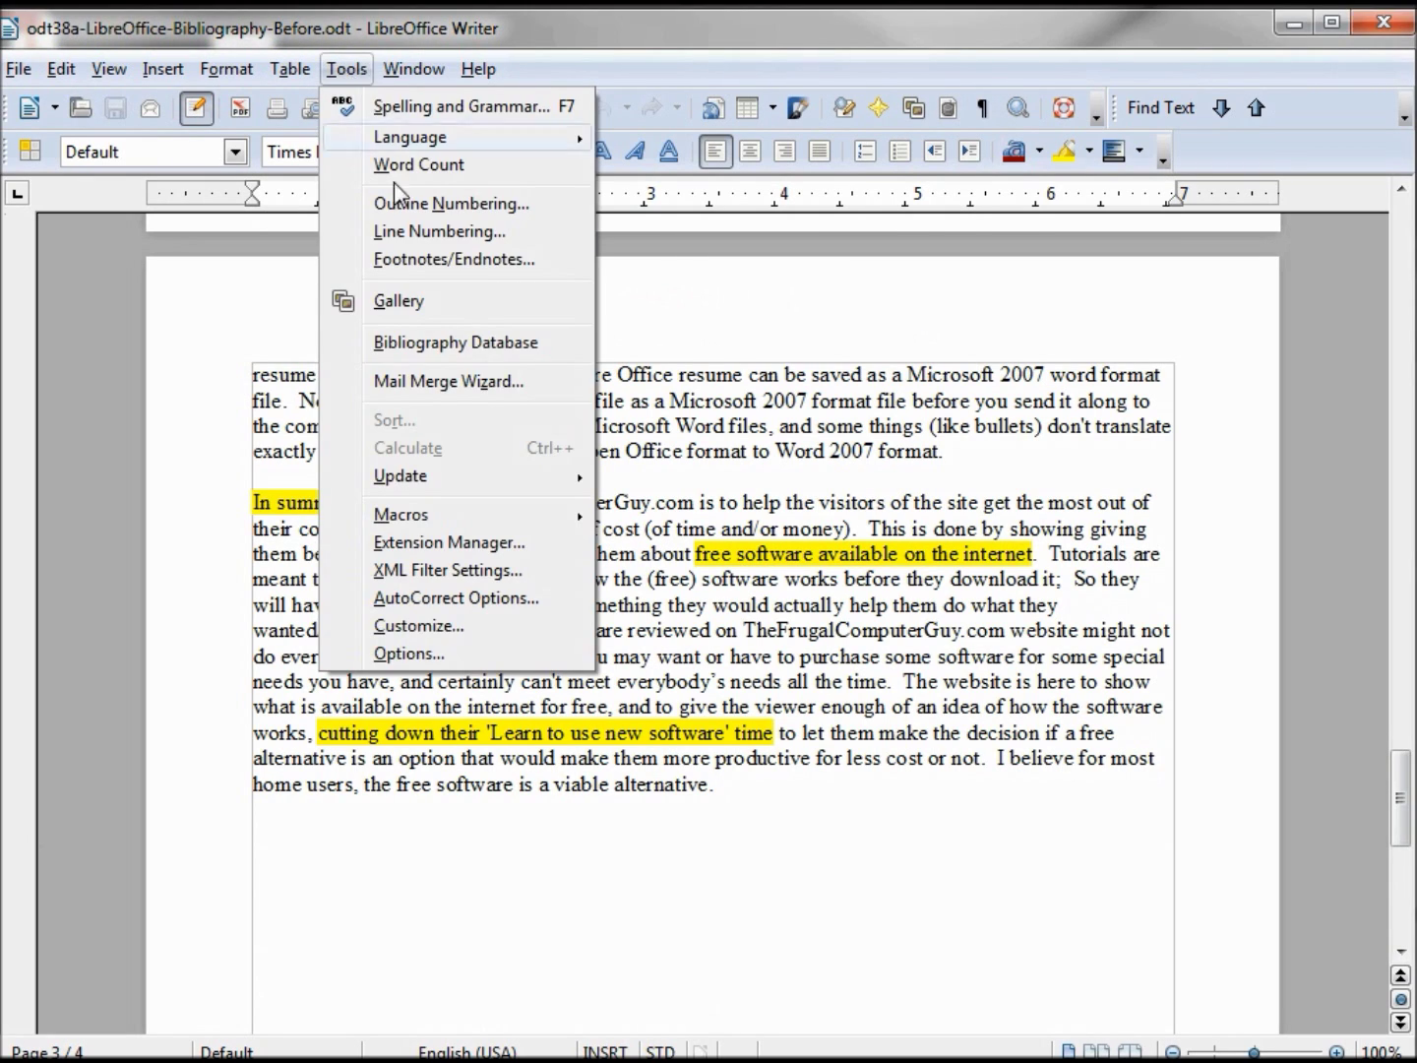
# Step: Open the Bibliography Database and select the GUR00, BAI00 and HAU00 sample records
pyautogui.click(434, 344)
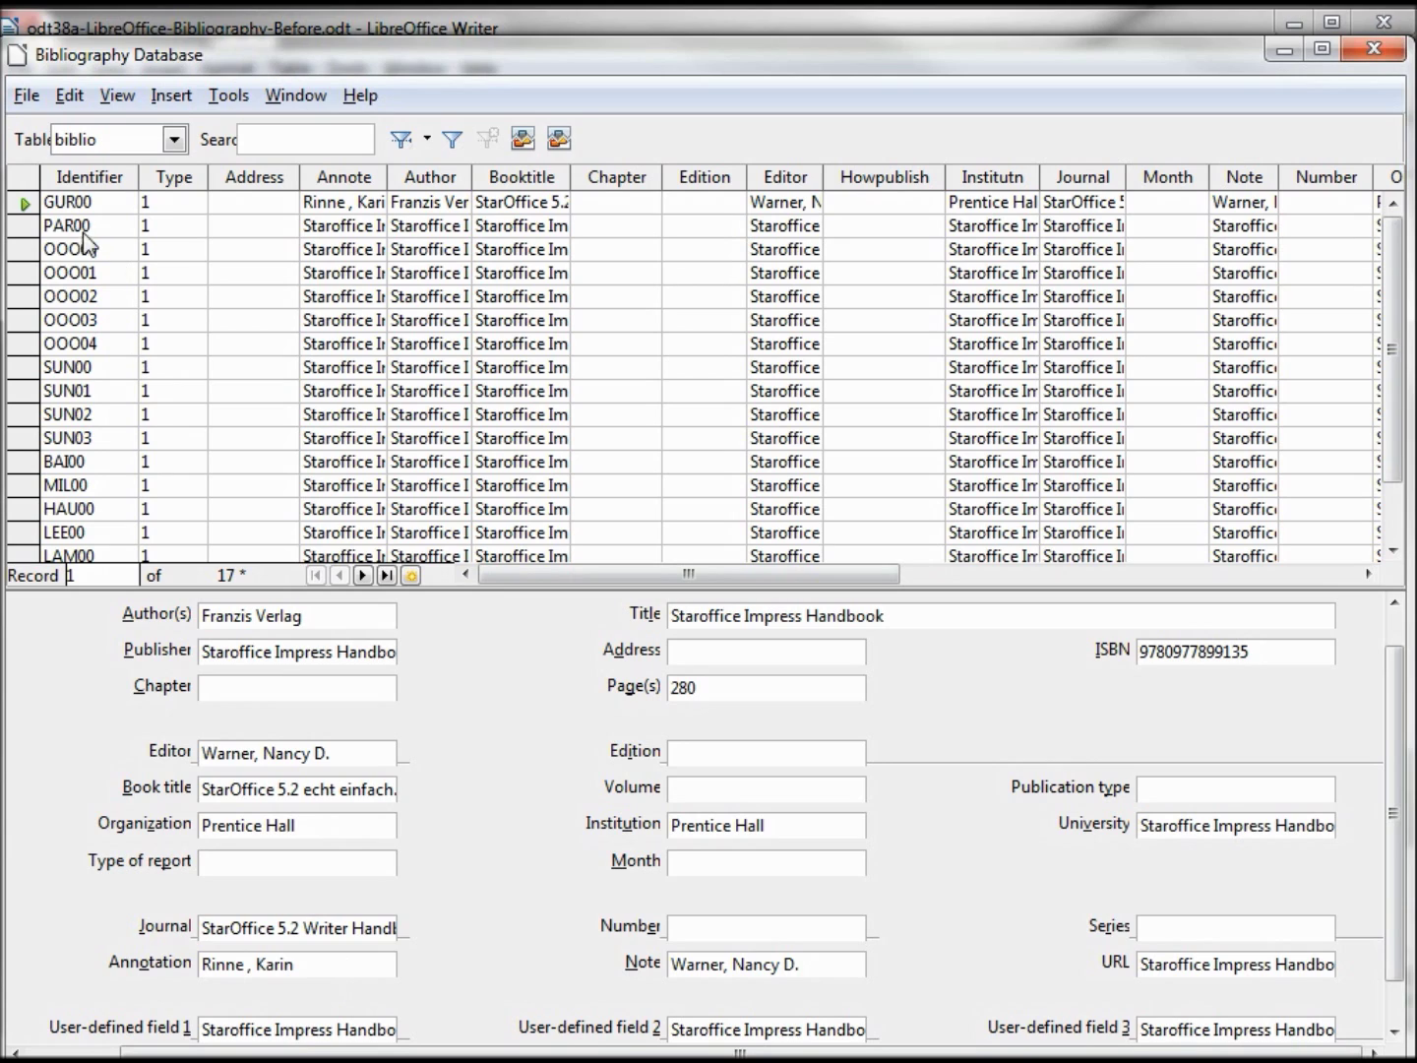
pyautogui.click(79, 202)
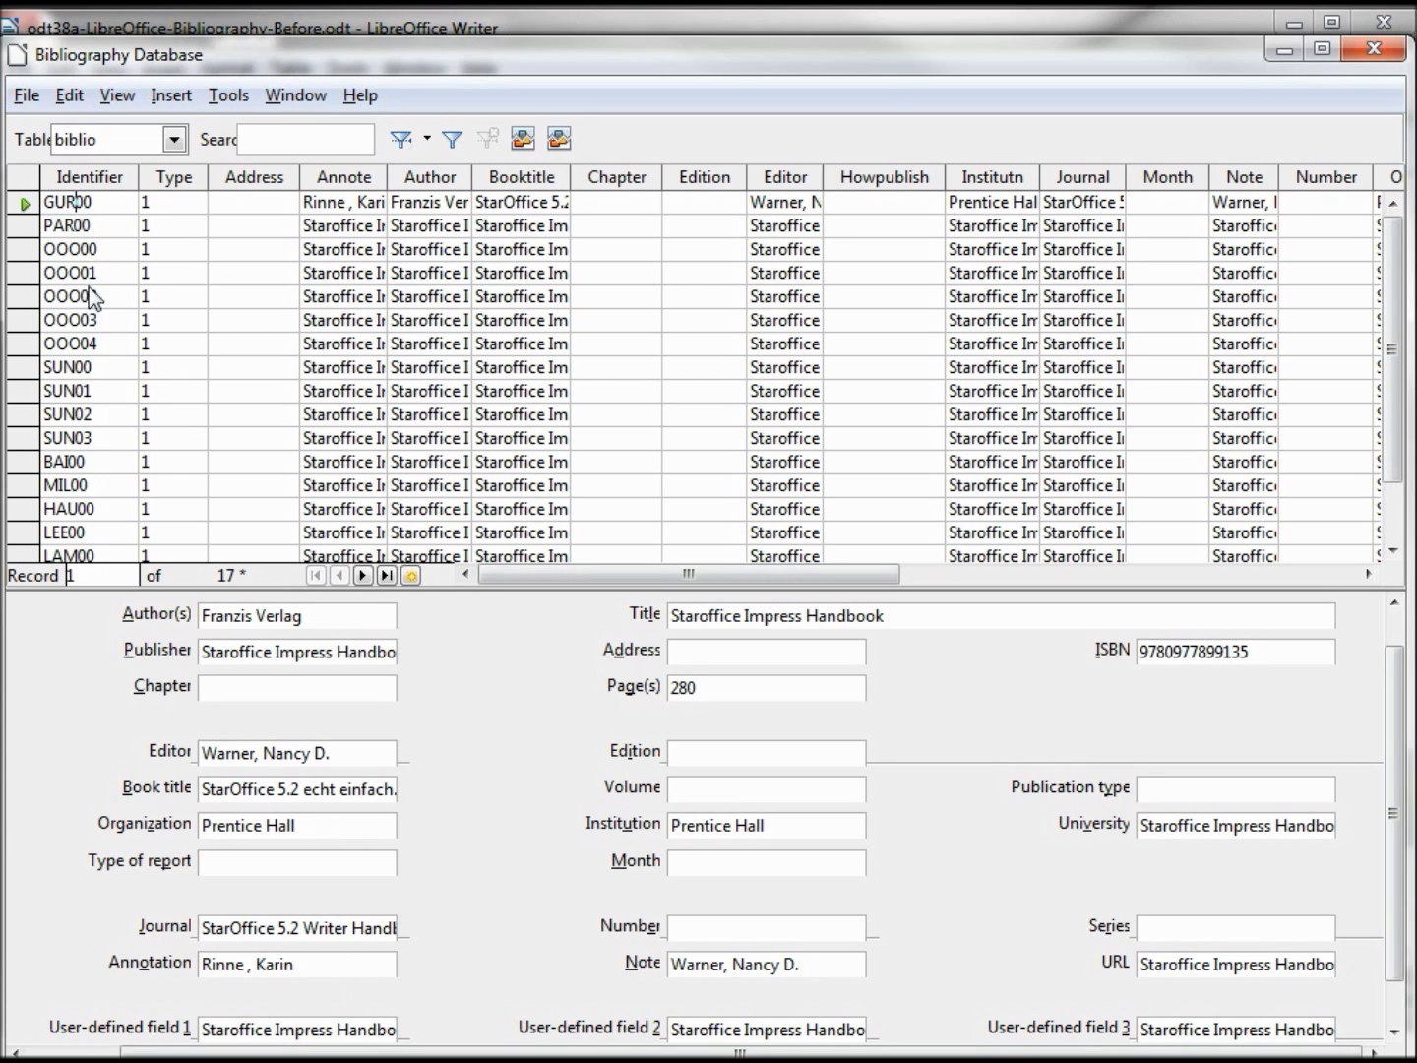
pyautogui.click(102, 460)
pyautogui.click(105, 506)
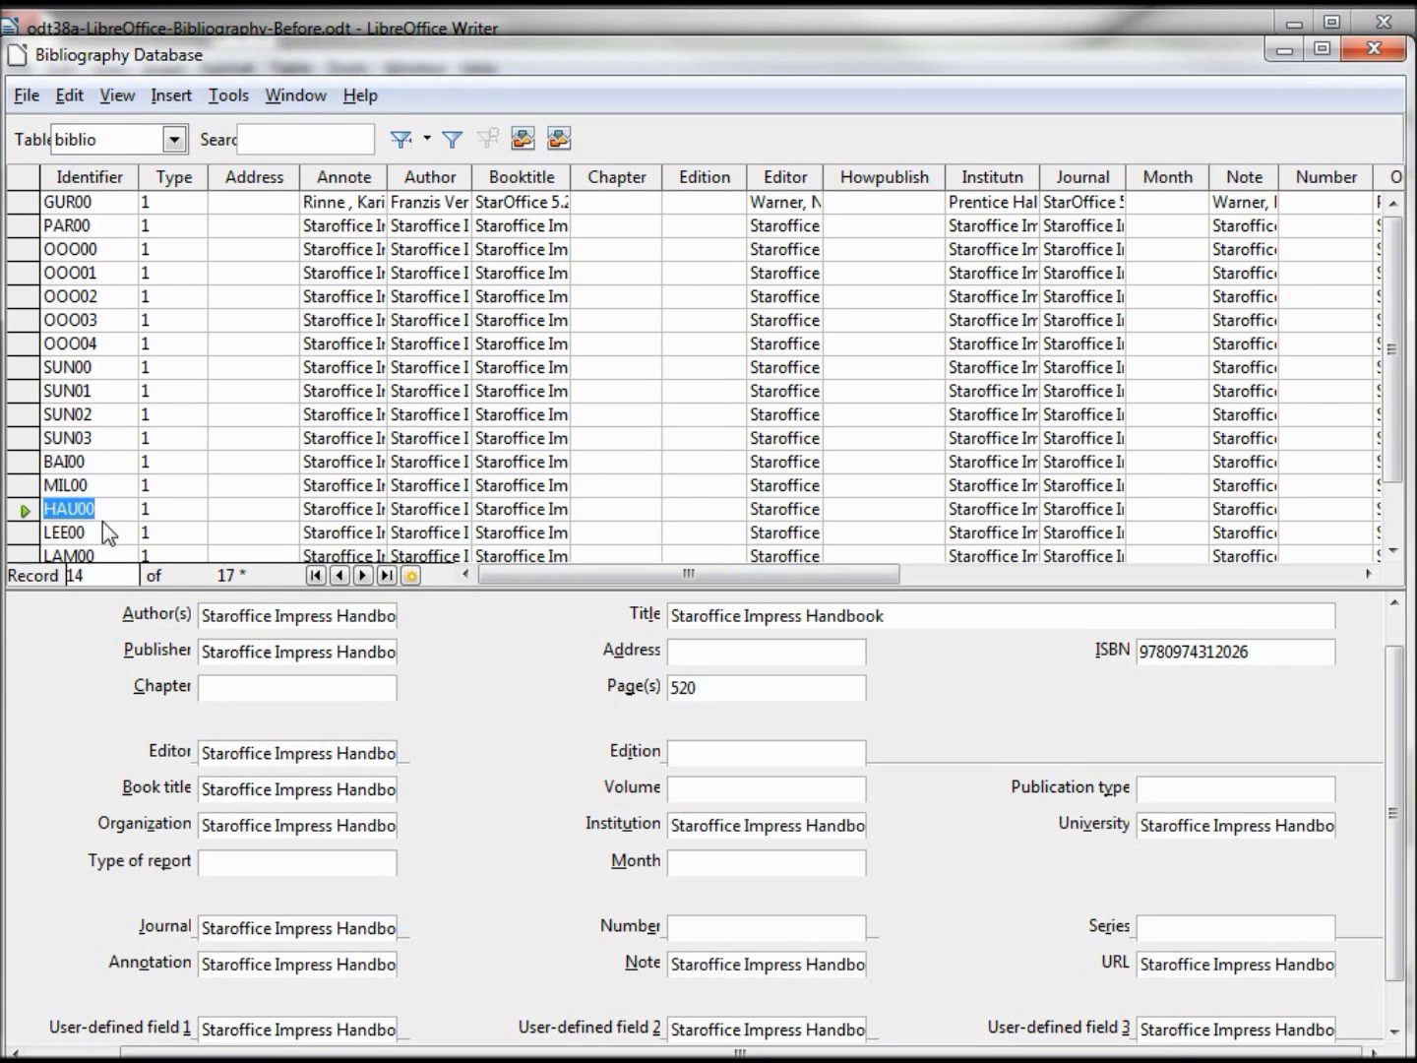
# Step: Step forward through a few records, then jump back to record 1, GUR00
pyautogui.press('Down')
pyautogui.press('Down')
pyautogui.press('Down')
pyautogui.press('Down')
pyautogui.press('Down')
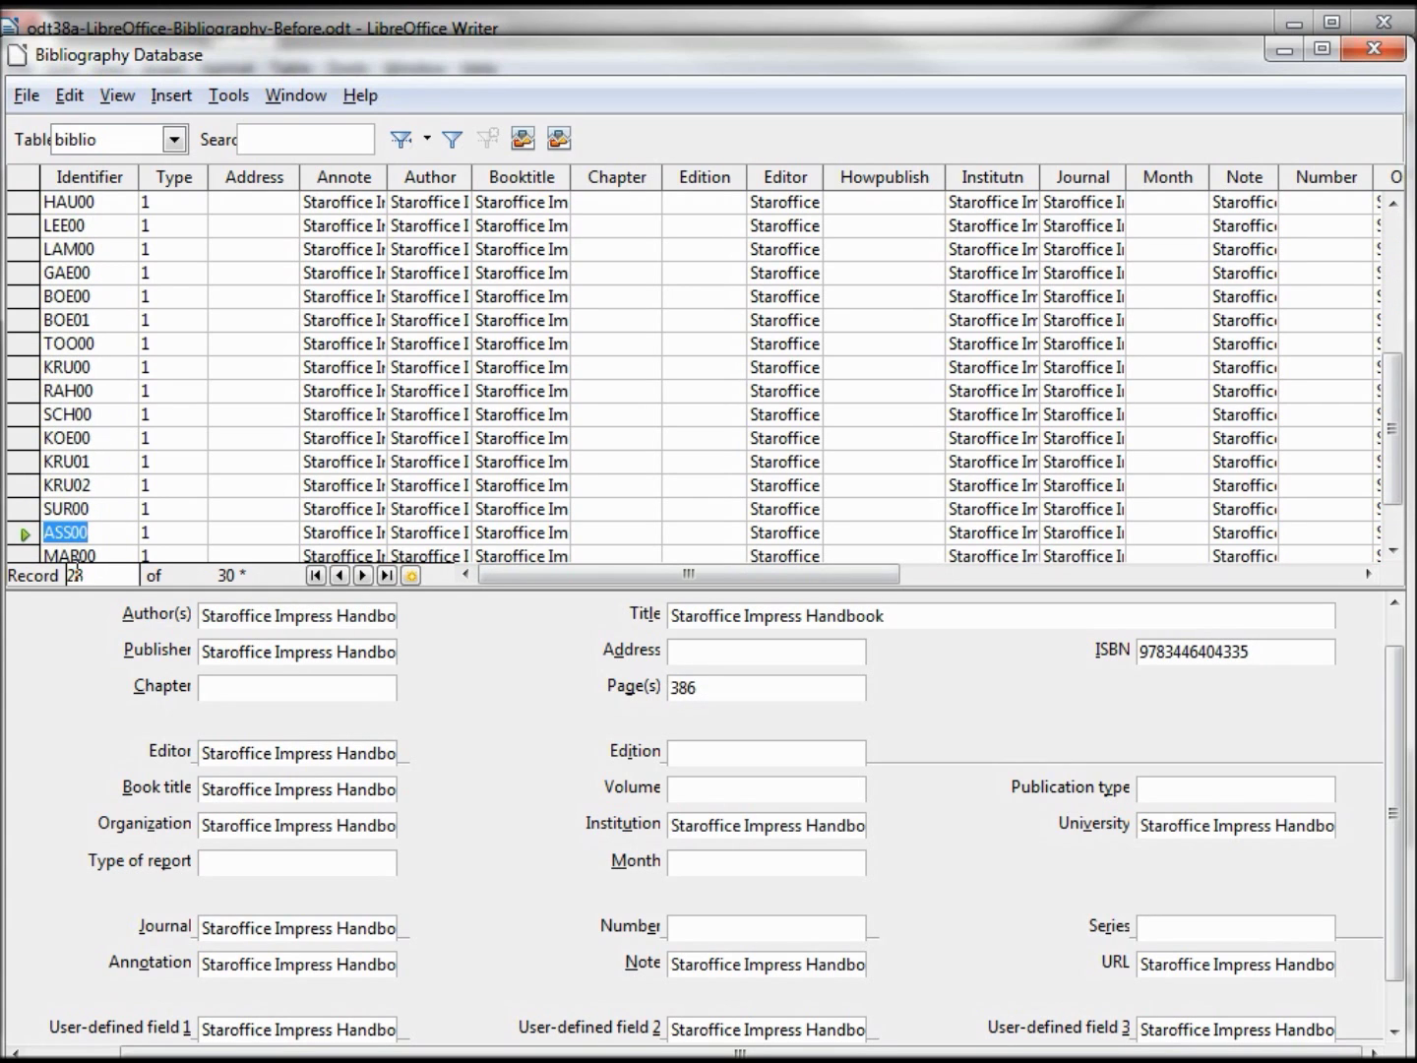
pyautogui.press('Down')
pyautogui.press('Down')
pyautogui.press('Down')
pyautogui.press('Down')
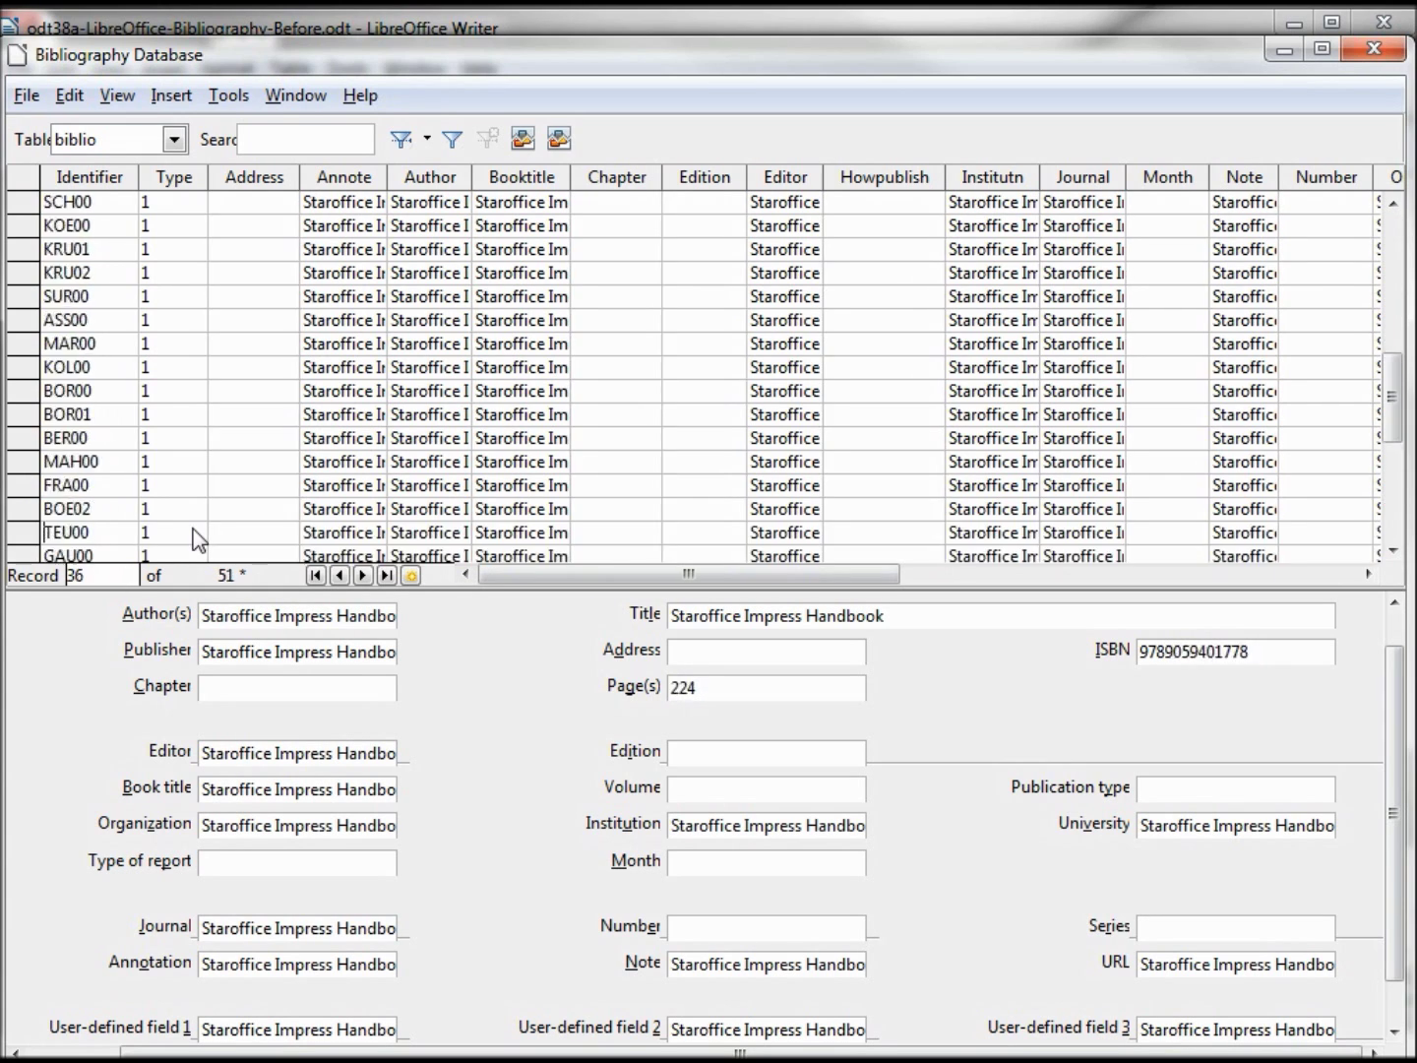
pyautogui.press('Down')
pyautogui.press('Down')
pyautogui.press('Down')
pyautogui.press('Down')
pyautogui.press('Down')
pyautogui.press('Down')
pyautogui.press('Down')
pyautogui.moveTo(113, 570); pyautogui.dragTo(58, 576)
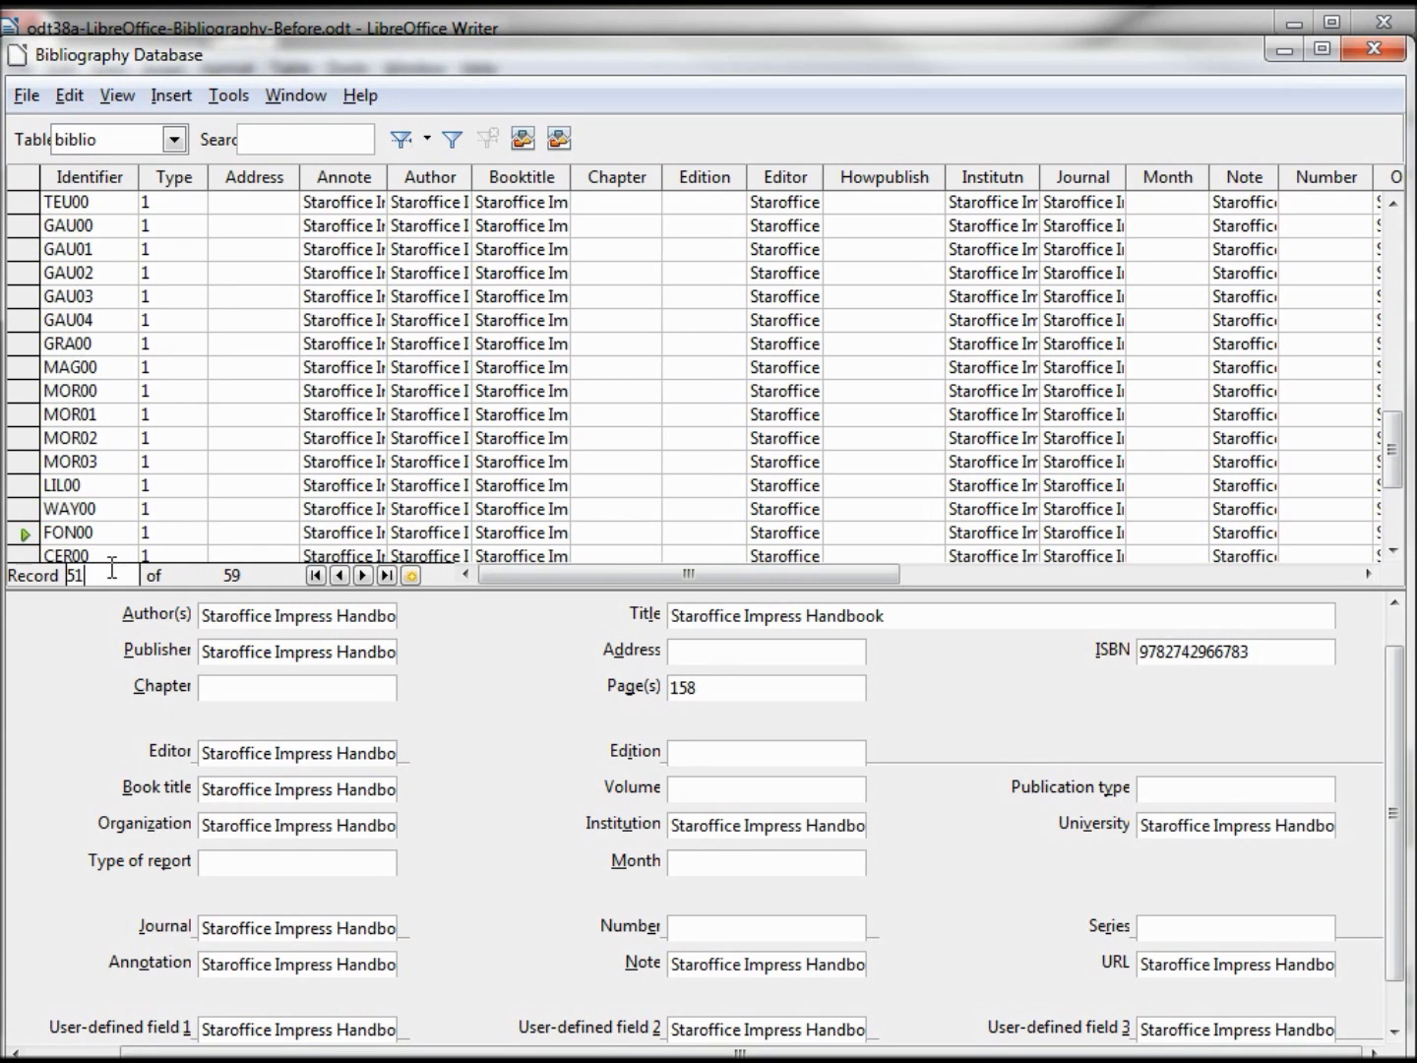
pyautogui.write('1')
pyautogui.press('Return')
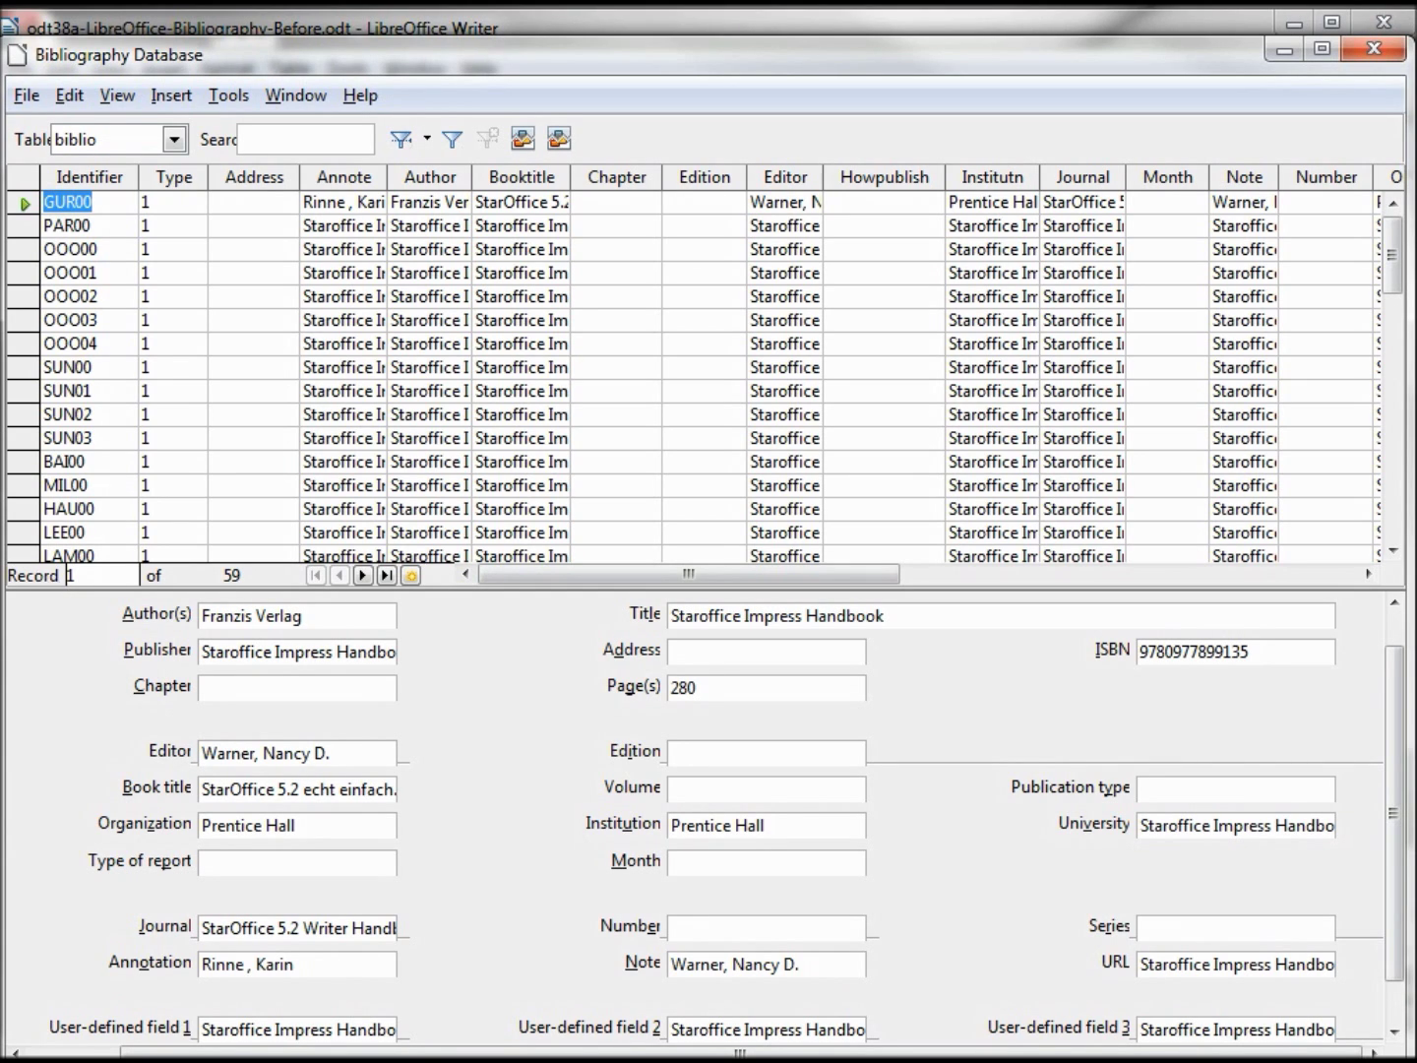
# Step: Select all 59 sample record rows and delete them, confirming the deletion
pyautogui.click(23, 206)
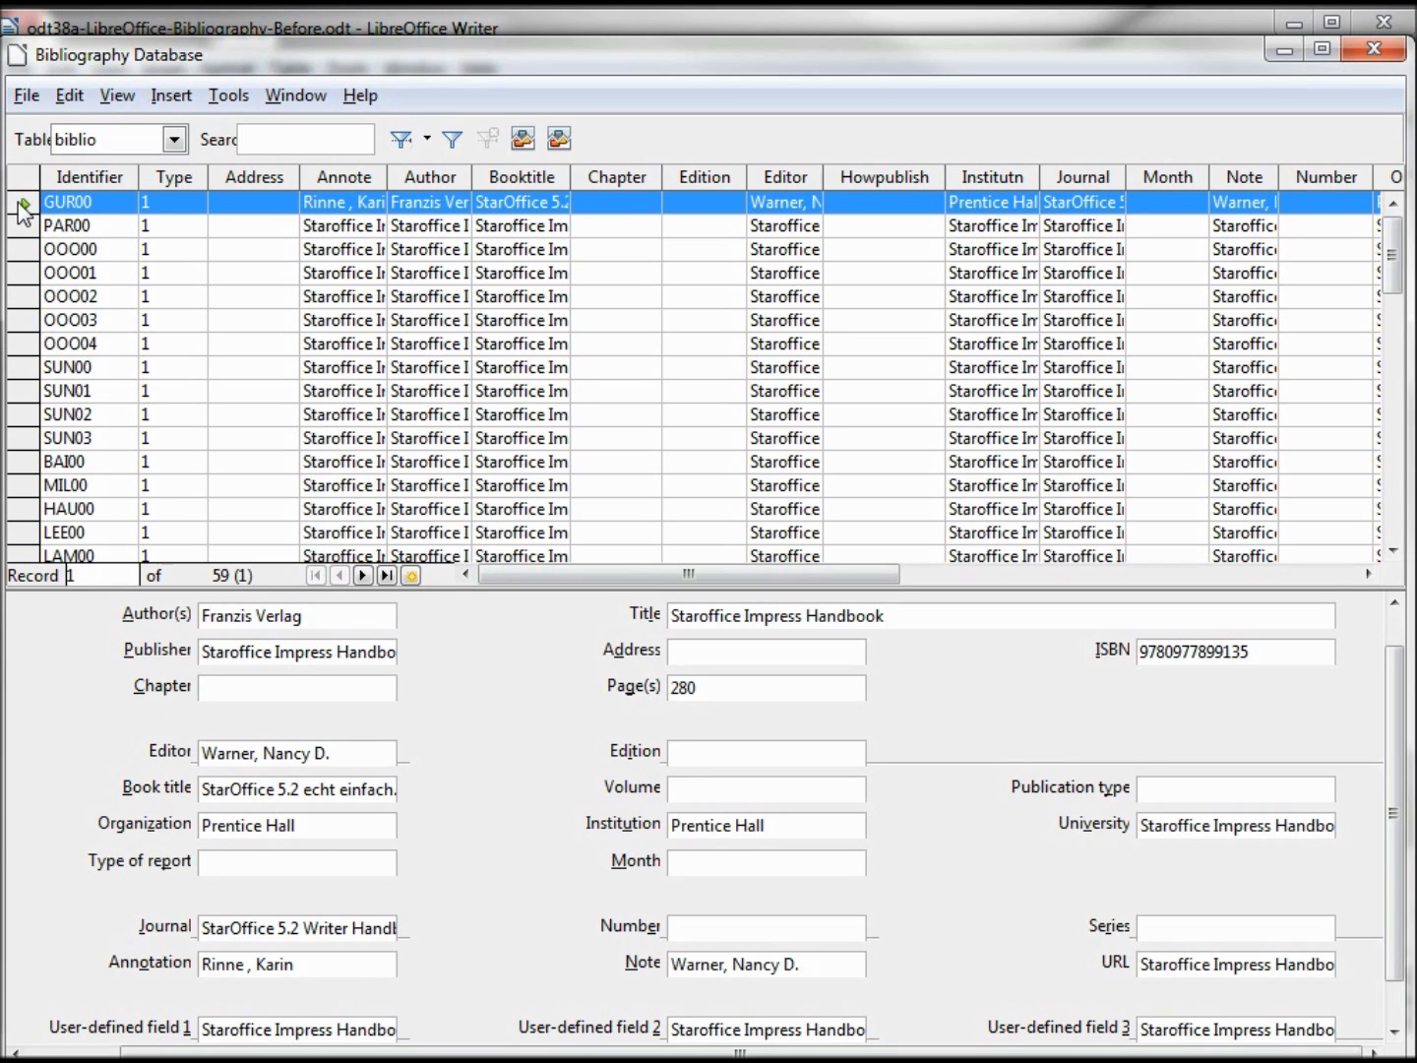
pyautogui.moveTo(1391, 244); pyautogui.dragTo(1392, 512)
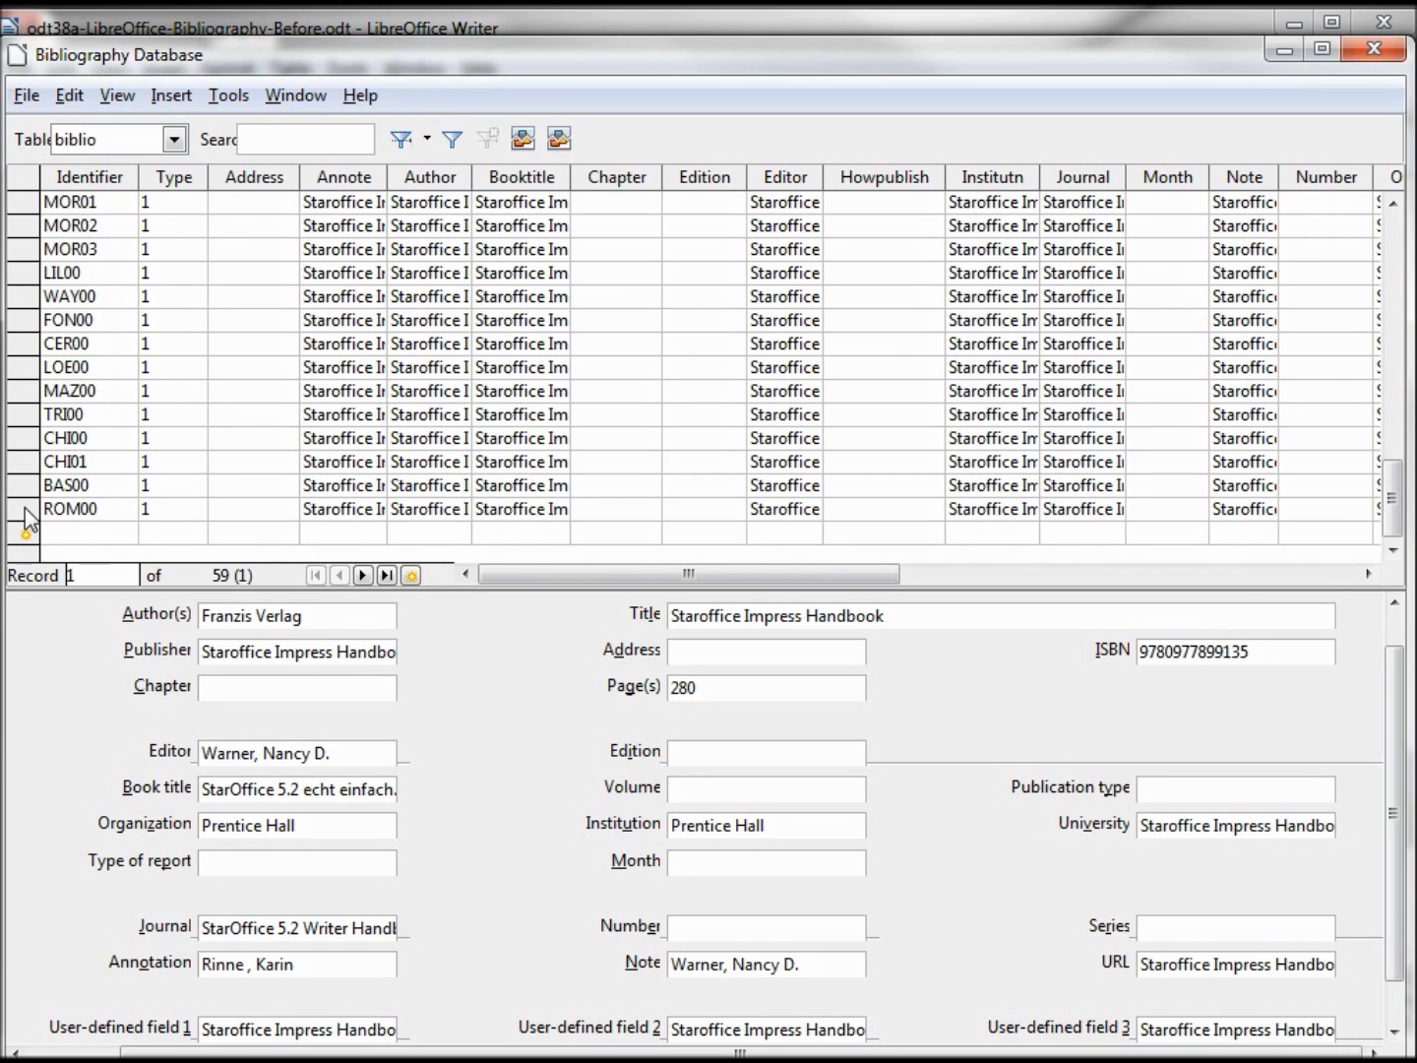
pyautogui.keyDown('shift'); pyautogui.click(24, 511); pyautogui.keyUp('shift')
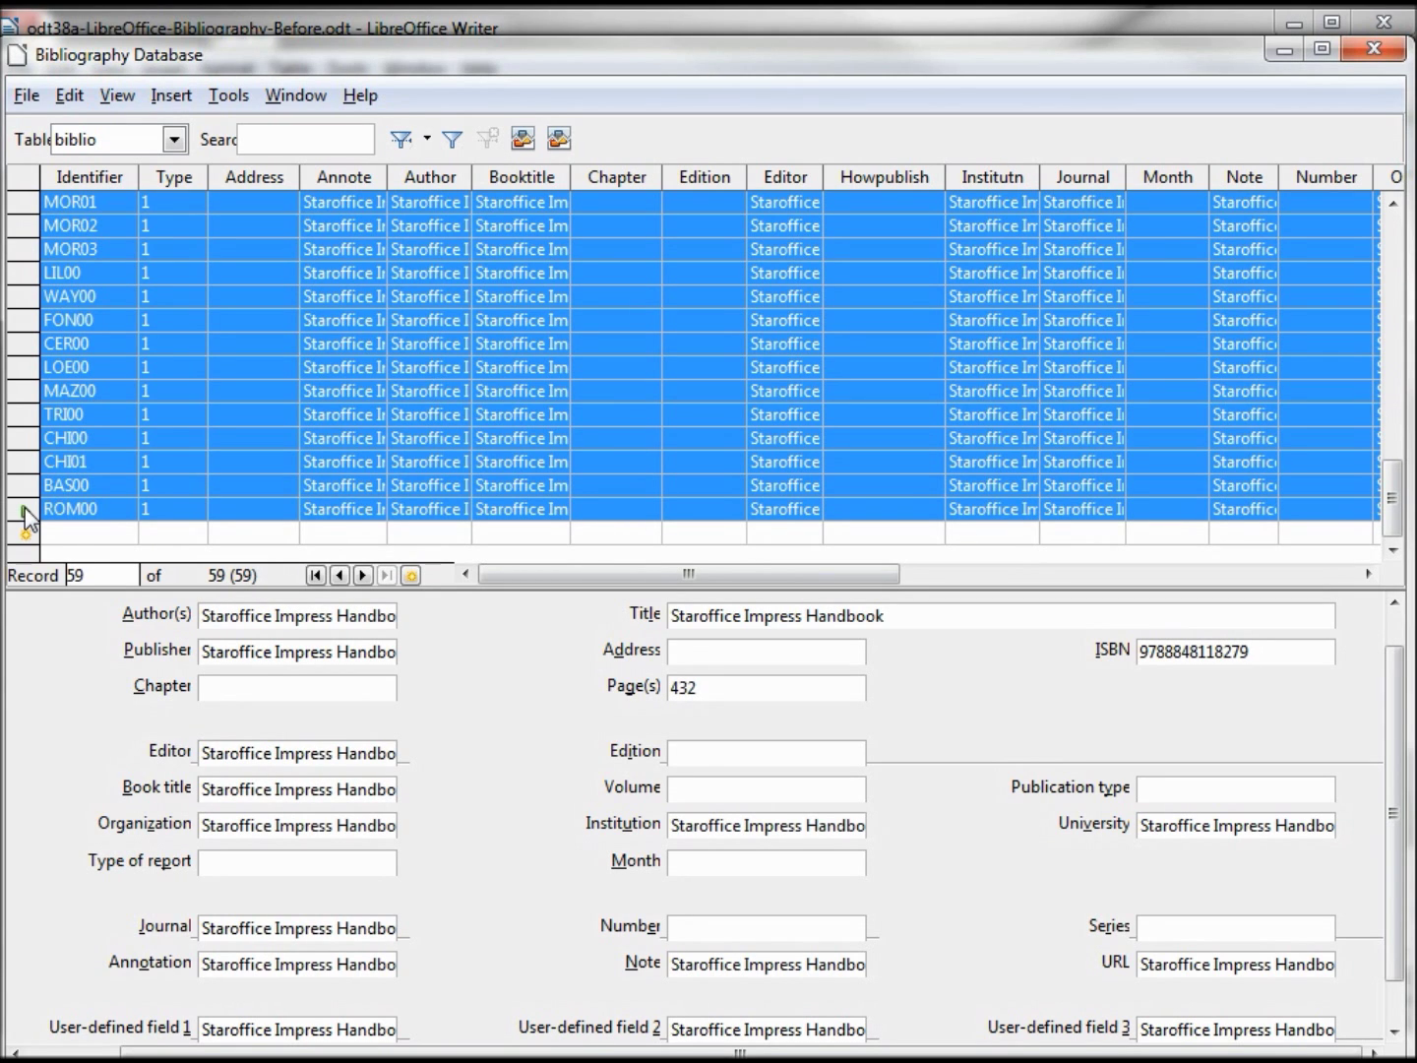
pyautogui.rightClick(26, 516)
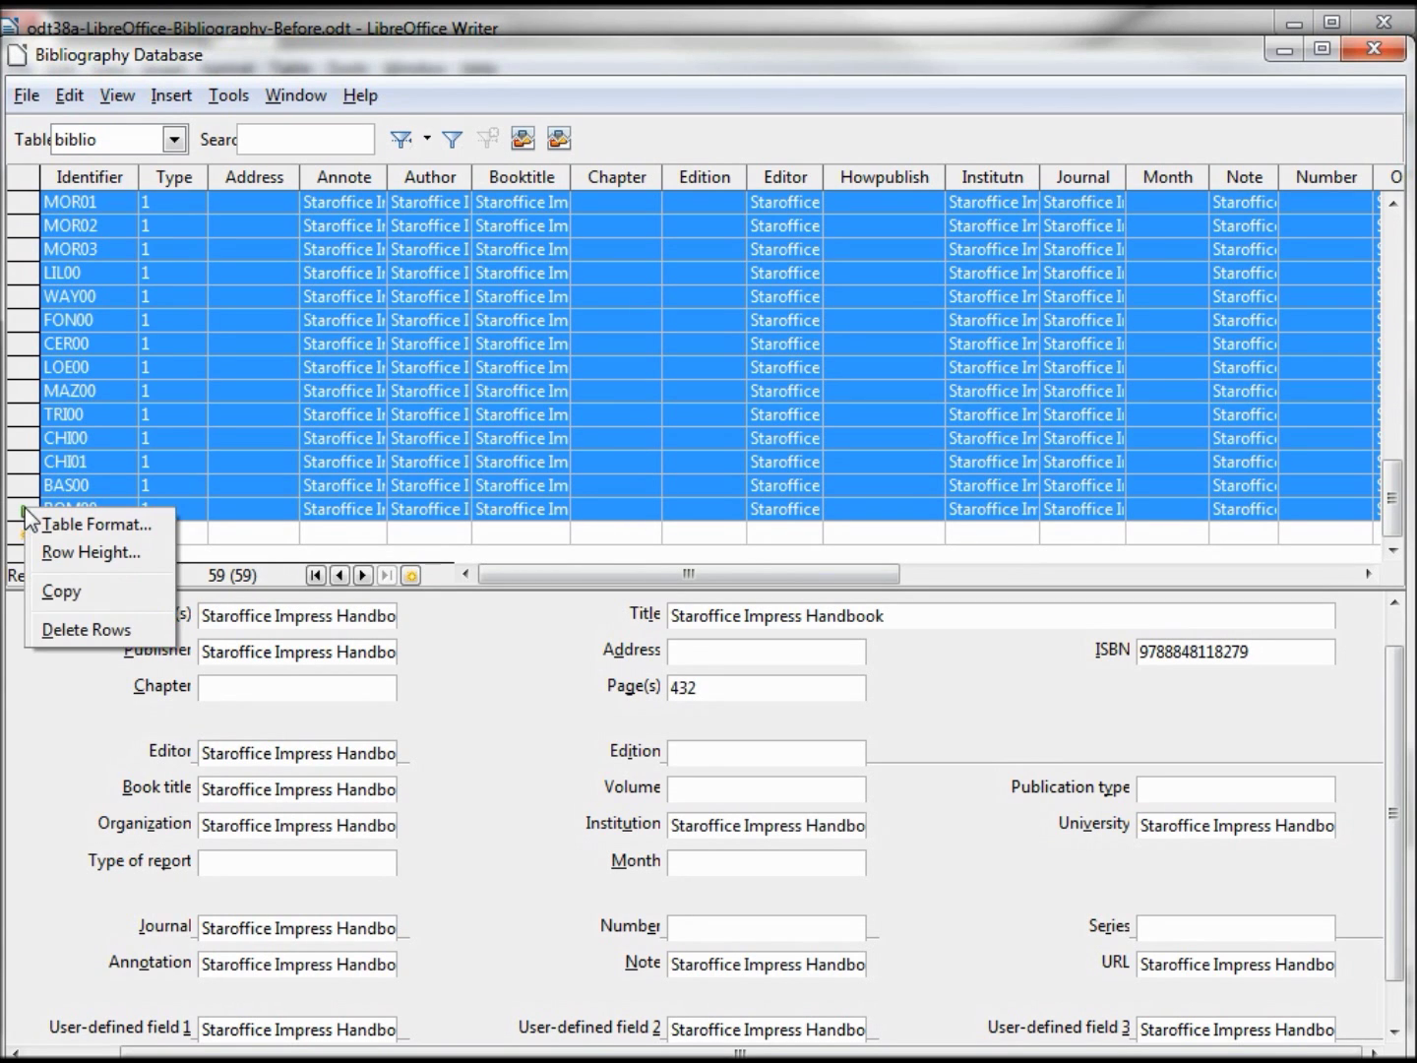
pyautogui.click(132, 629)
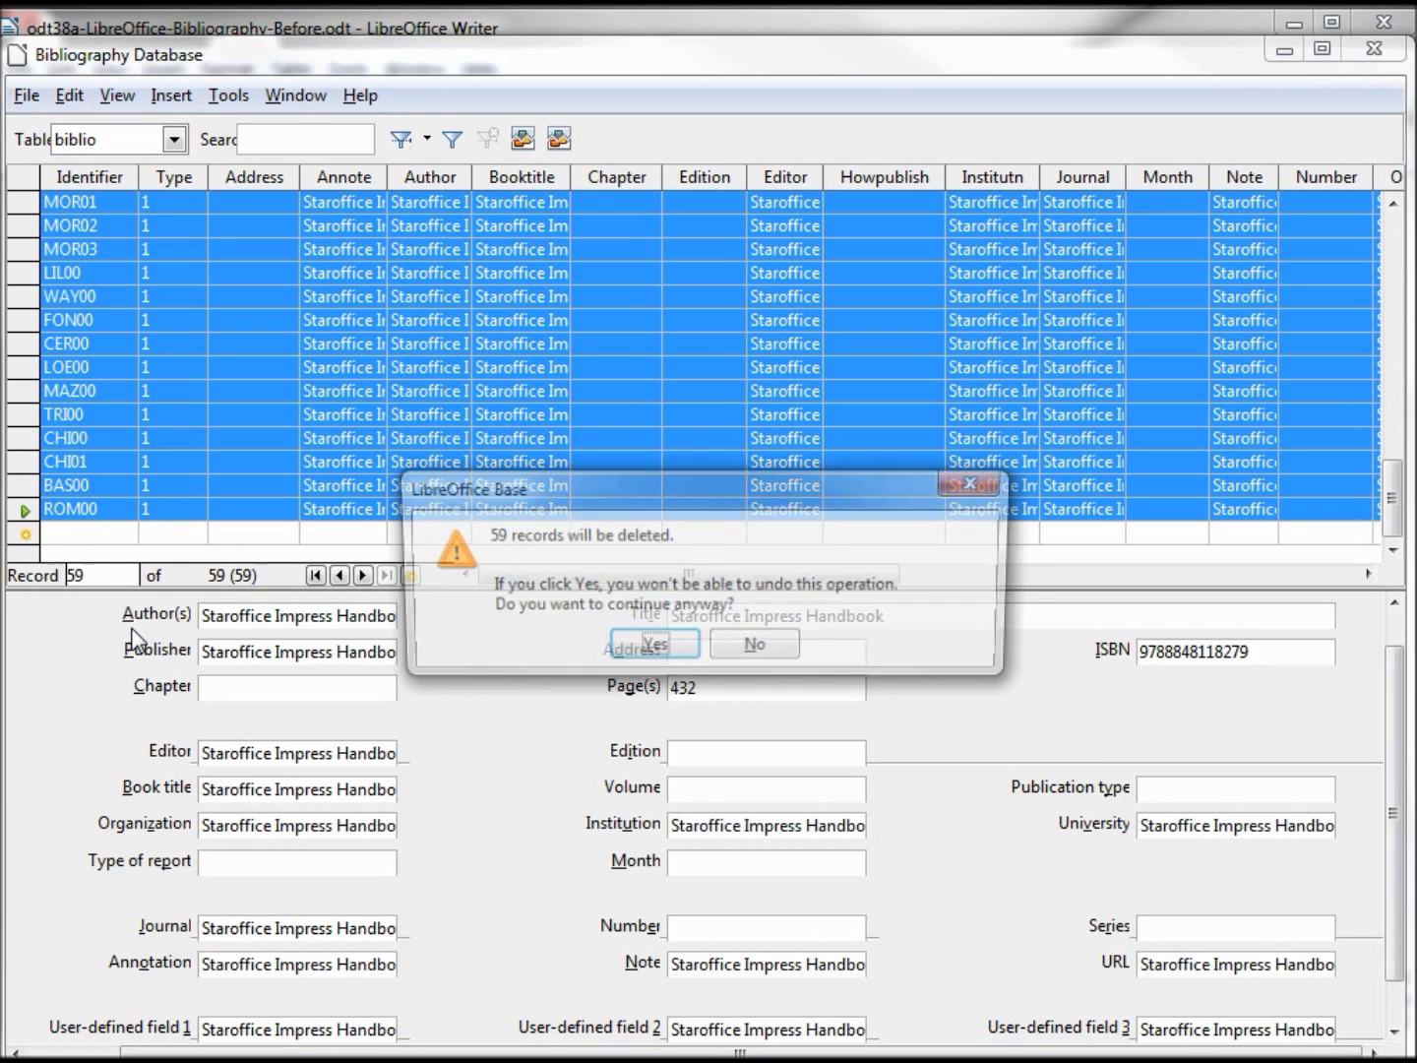
pyautogui.click(653, 648)
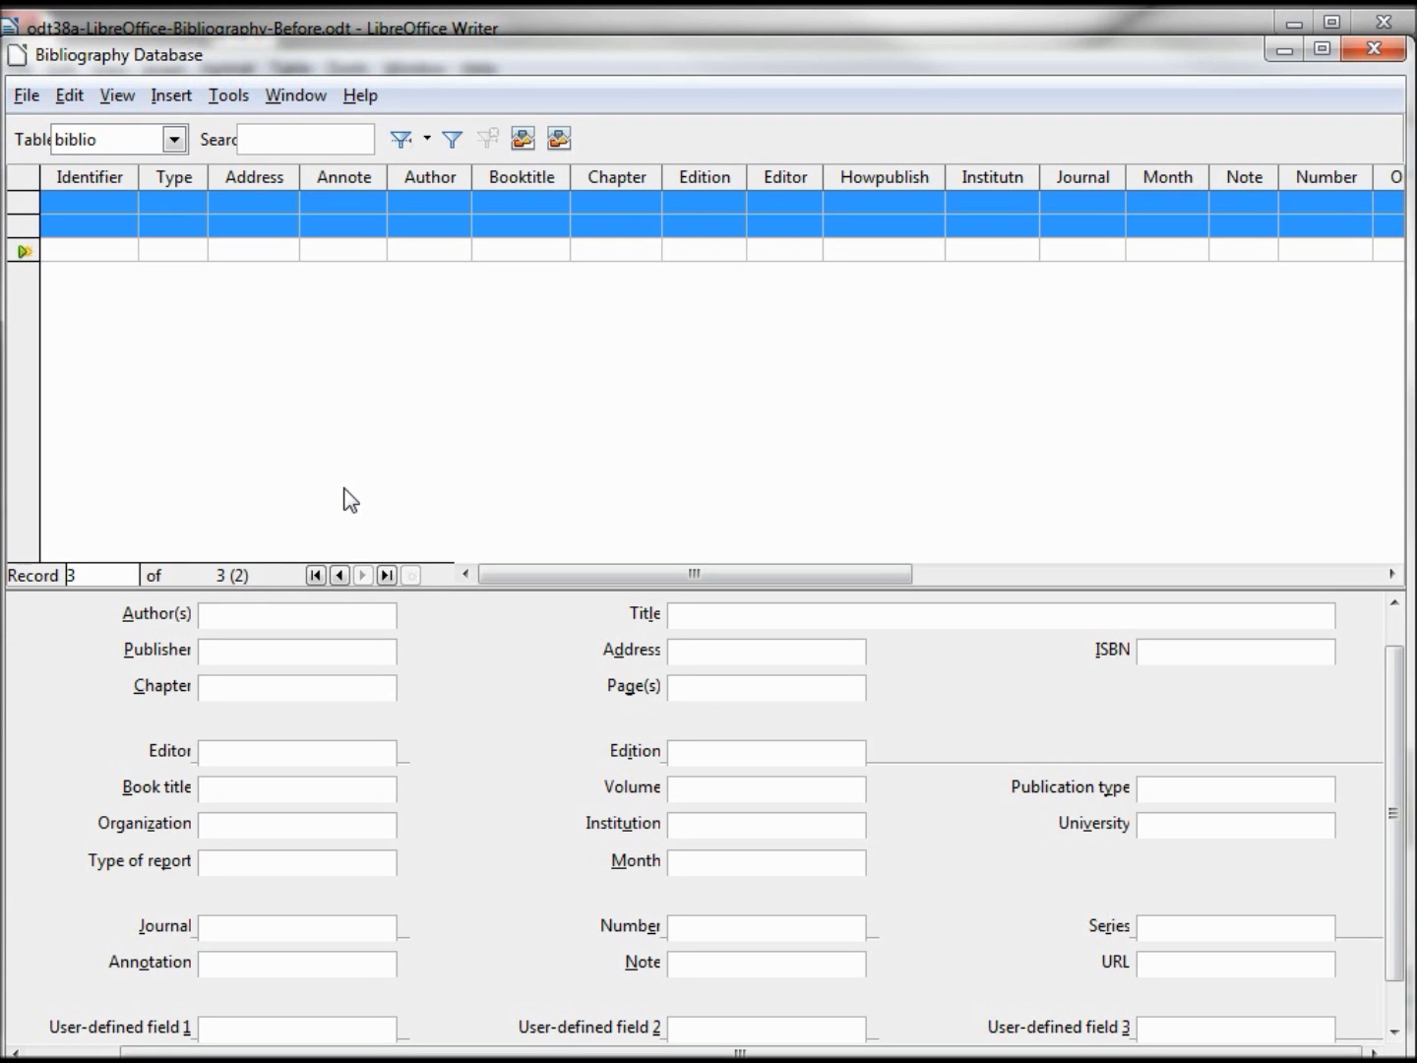
# Step: Enlarge the sample citation PDF and move it lower so its book examples stay readable
pyautogui.hotkey('alt', 'Tab')
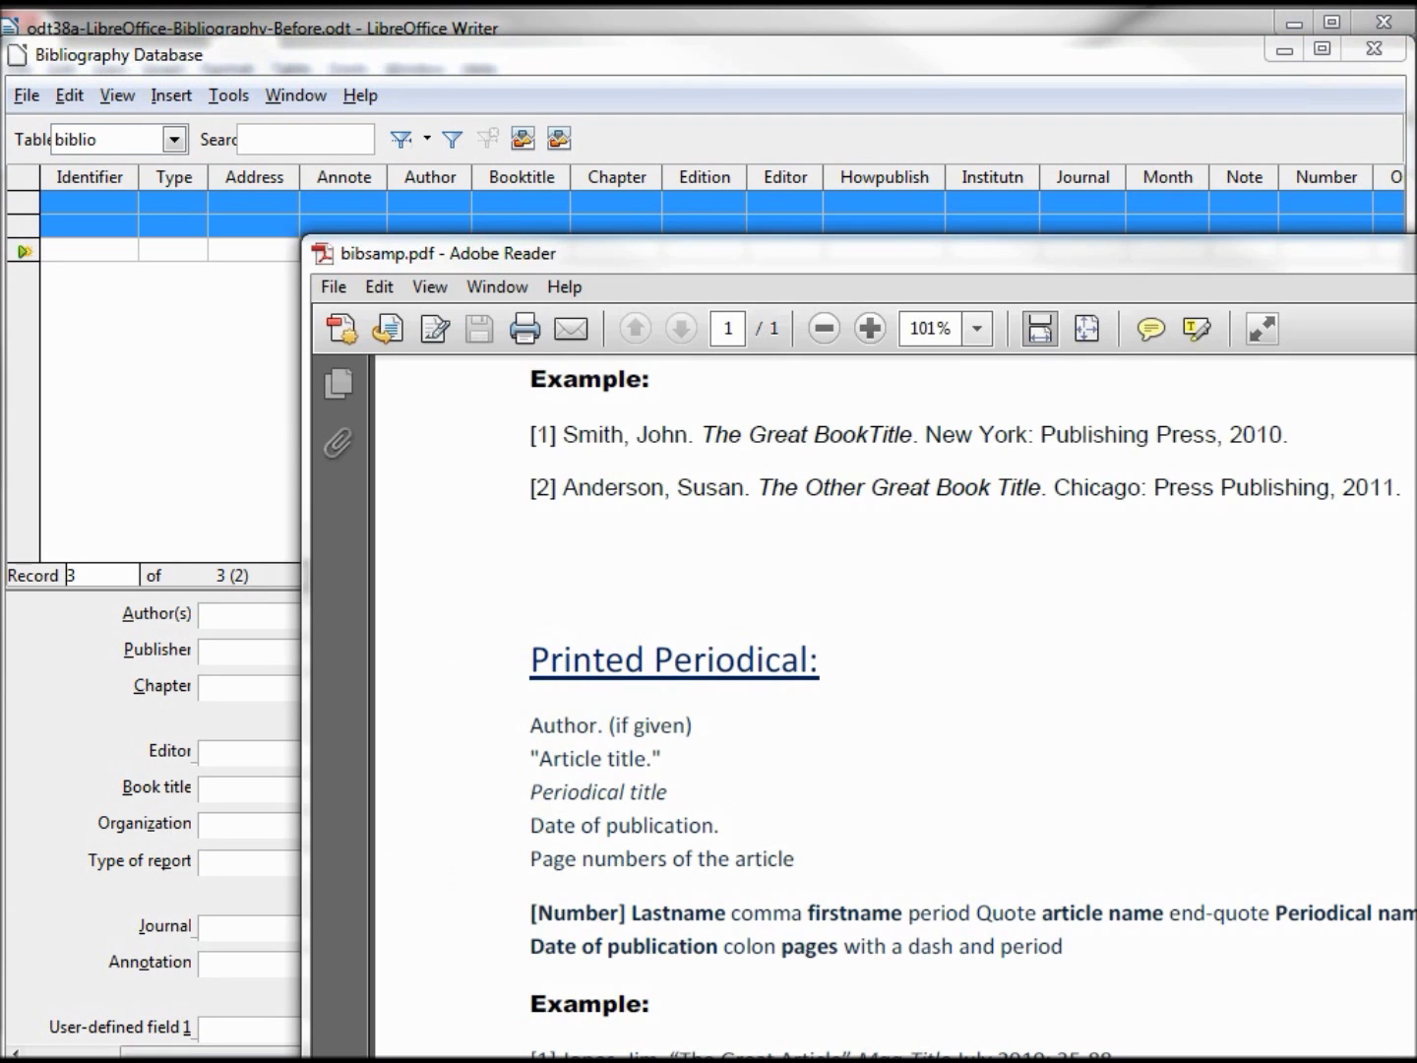
pyautogui.moveTo(1383, 253)
pyautogui.mouseDown()
pyautogui.moveTo(1289, 143)
pyautogui.moveTo(1195, 88)
pyautogui.moveTo(1204, 73)
pyautogui.mouseUp()
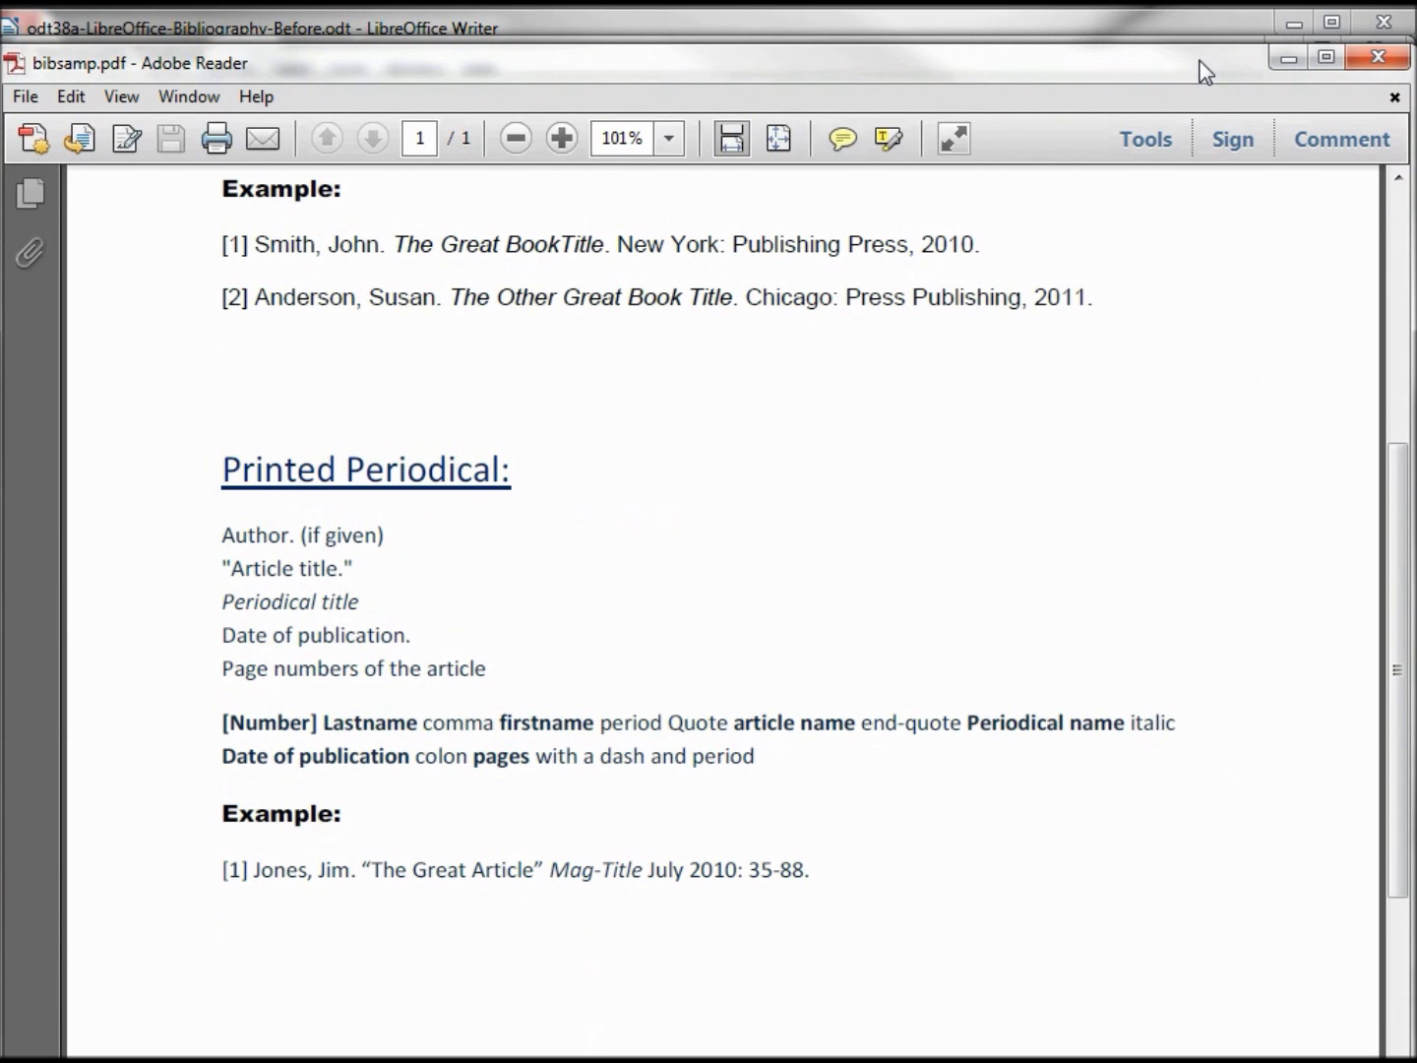
pyautogui.hotkey('alt', 'Tab')
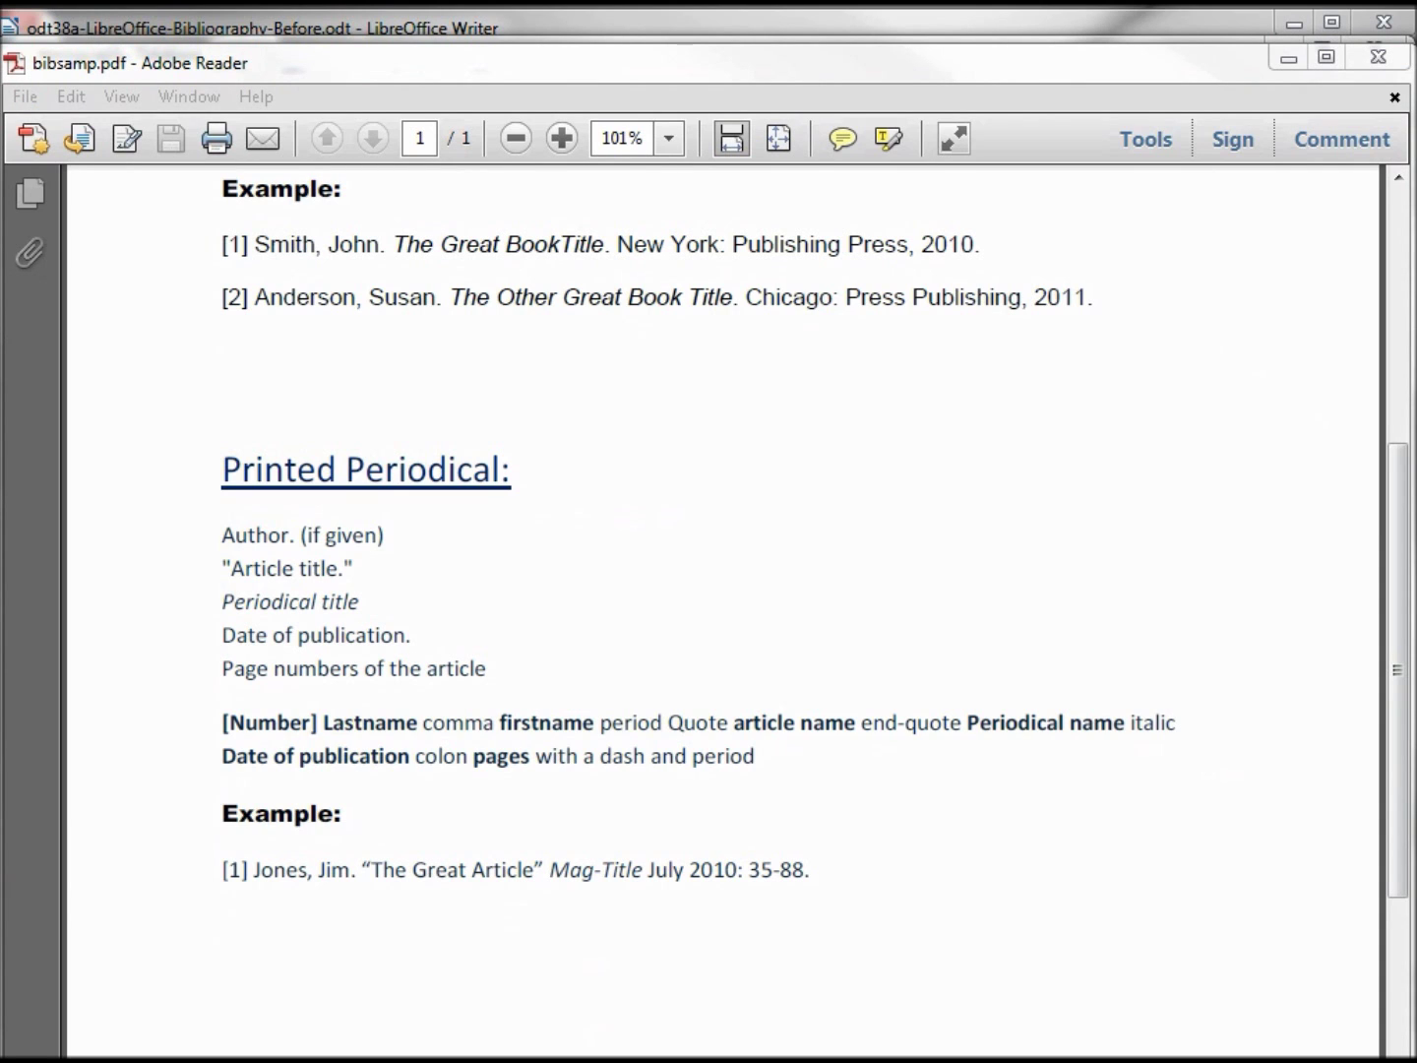
pyautogui.moveTo(846, 64); pyautogui.dragTo(811, 779)
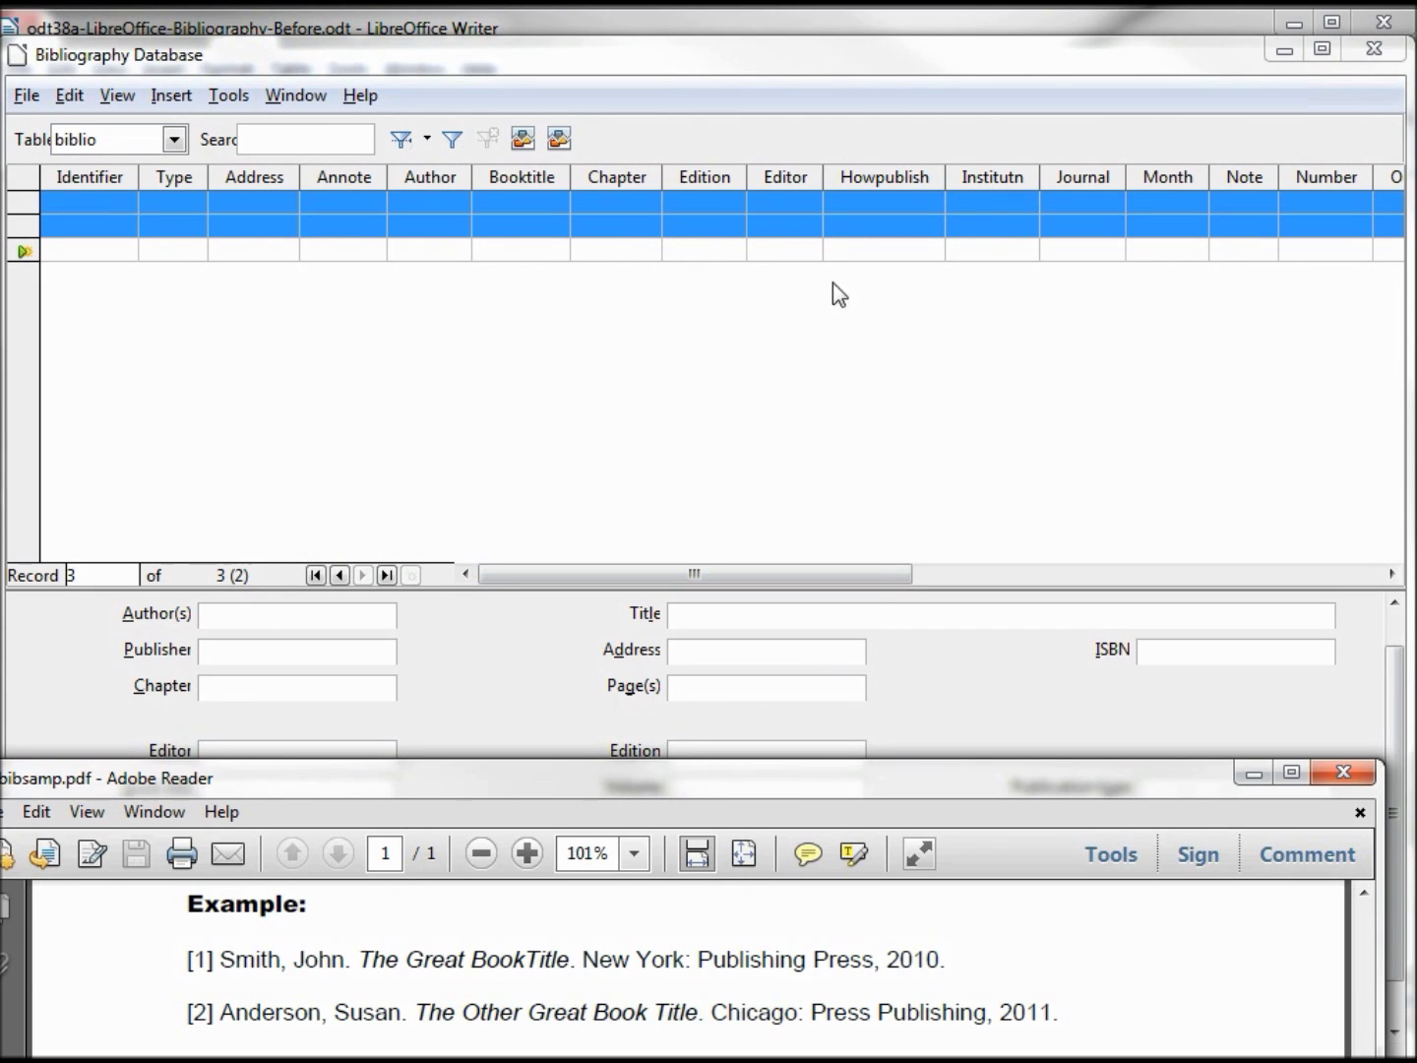
# Step: Bring the Bibliography Database forward and shorten it above the PDF examples
pyautogui.click(853, 53)
pyautogui.moveTo(715, 1055); pyautogui.dragTo(746, 805)
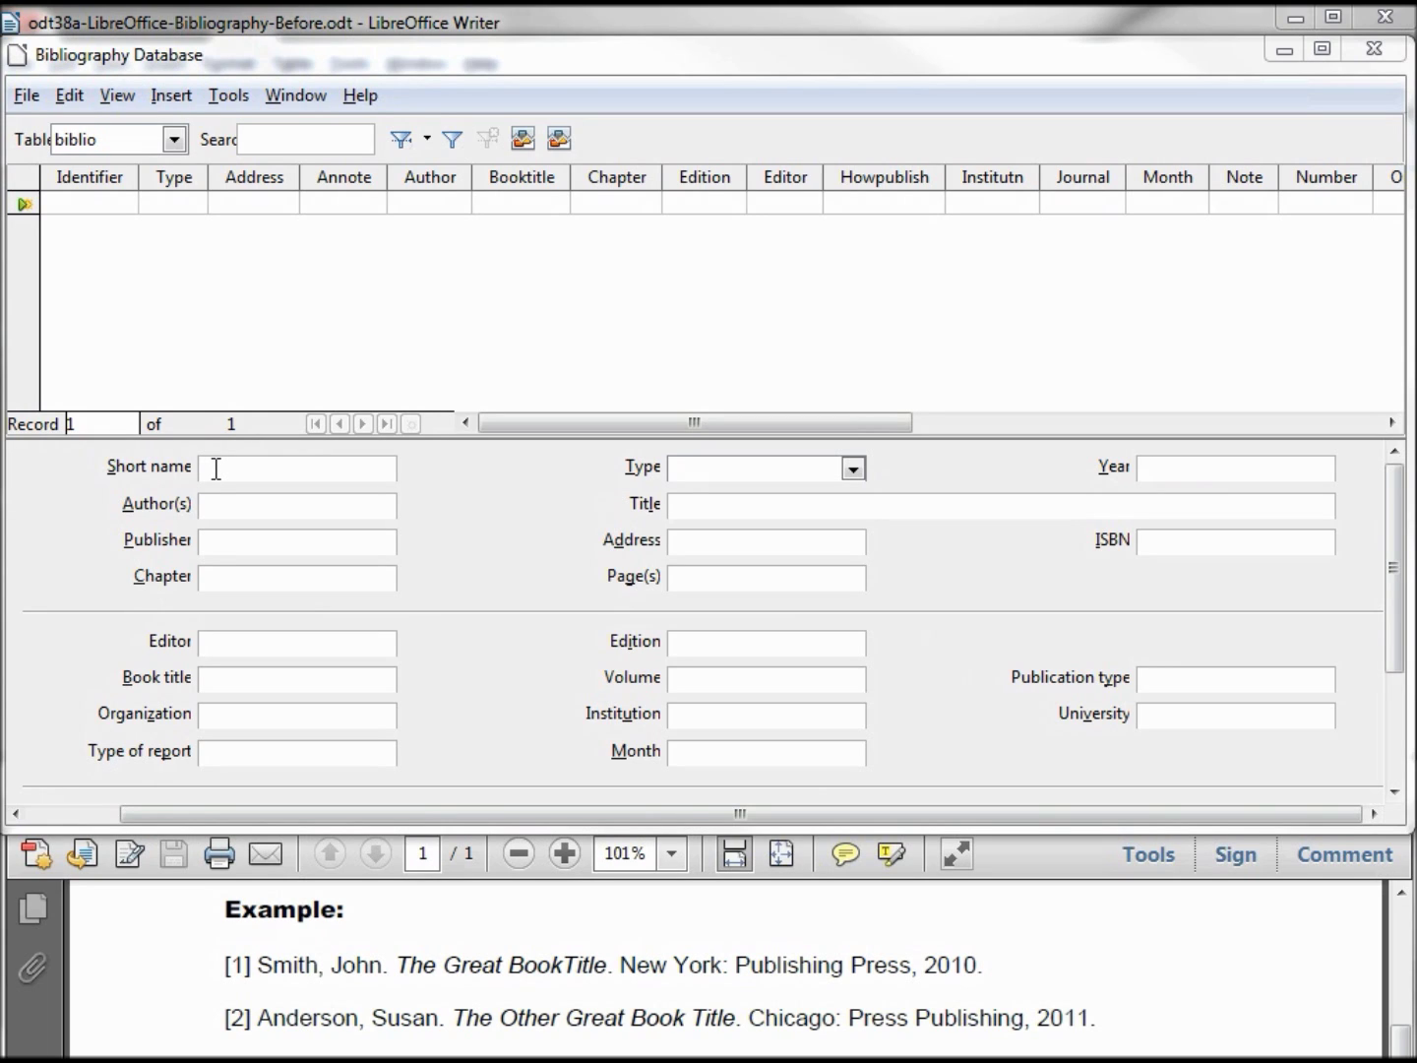
# Step: Enter short name odt39a, type Book and author Smith for the new record
pyautogui.click(216, 468)
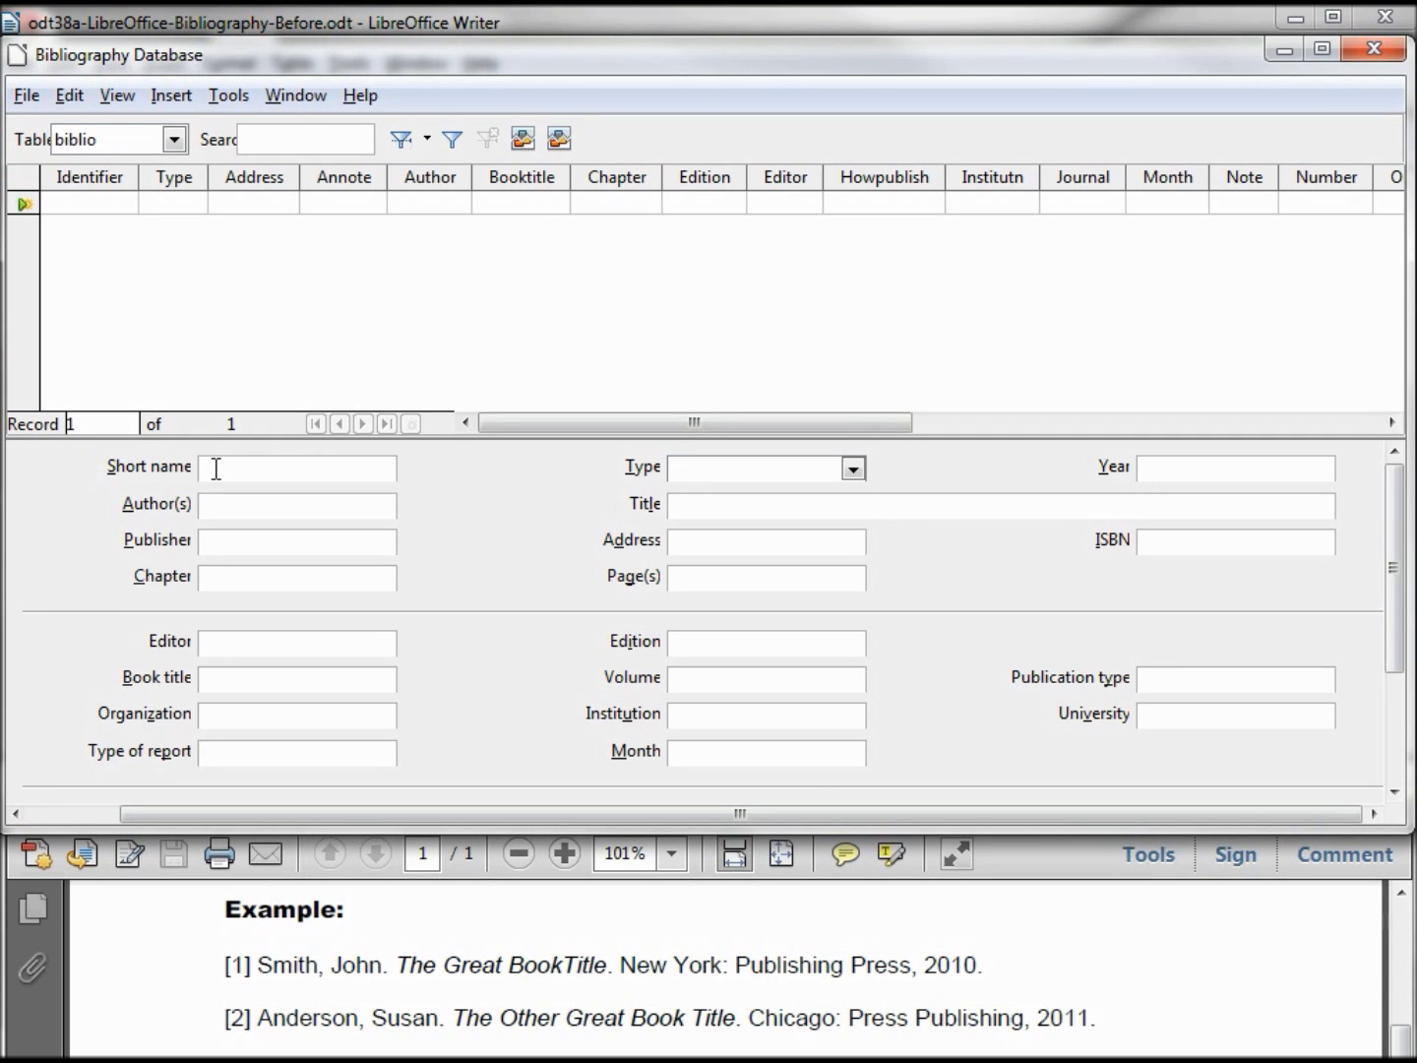
pyautogui.write('odt39')
pyautogui.write('a')
pyautogui.click(854, 470)
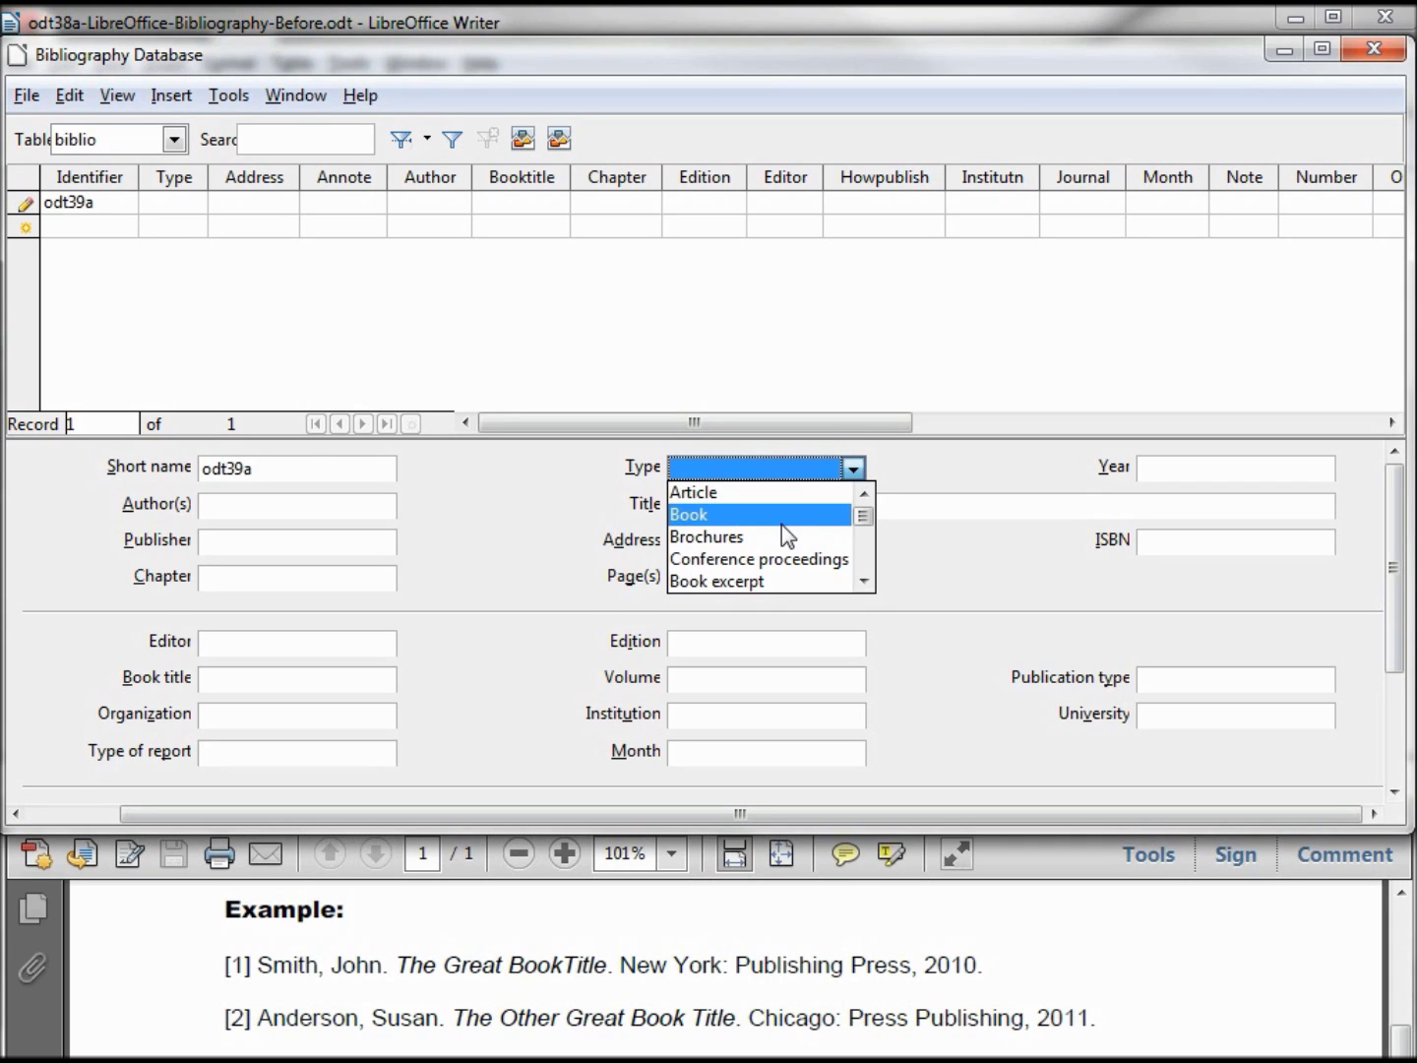
pyautogui.press('Return')
pyautogui.click(253, 512)
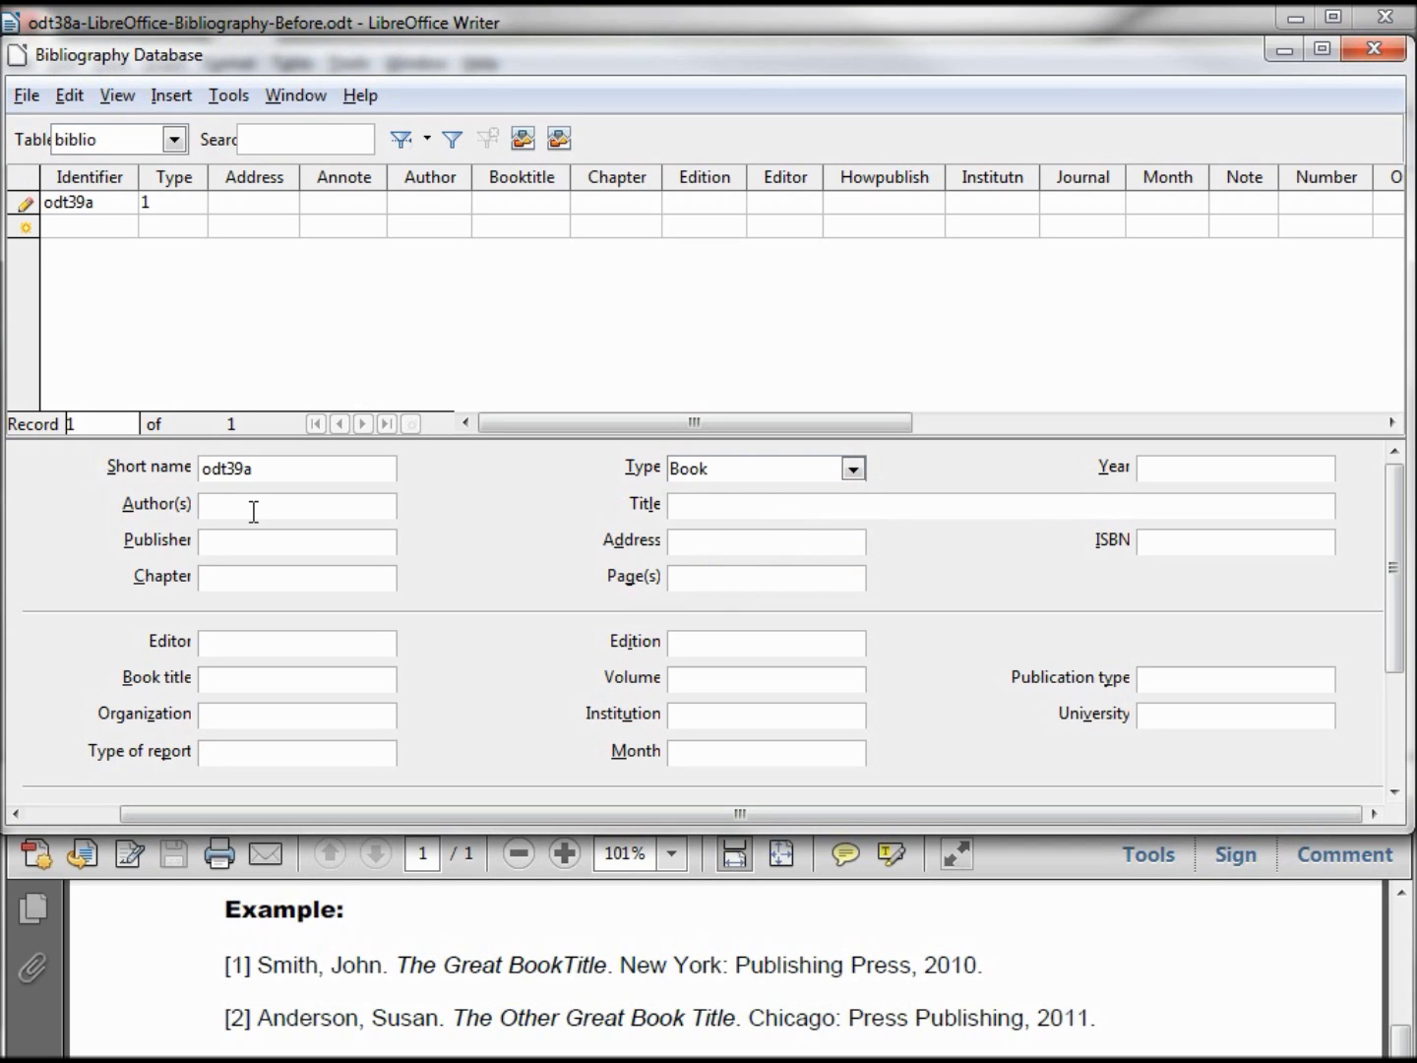
pyautogui.write('Smith, John')
pyautogui.press('Tab')
pyautogui.write('The Great BookTitle')
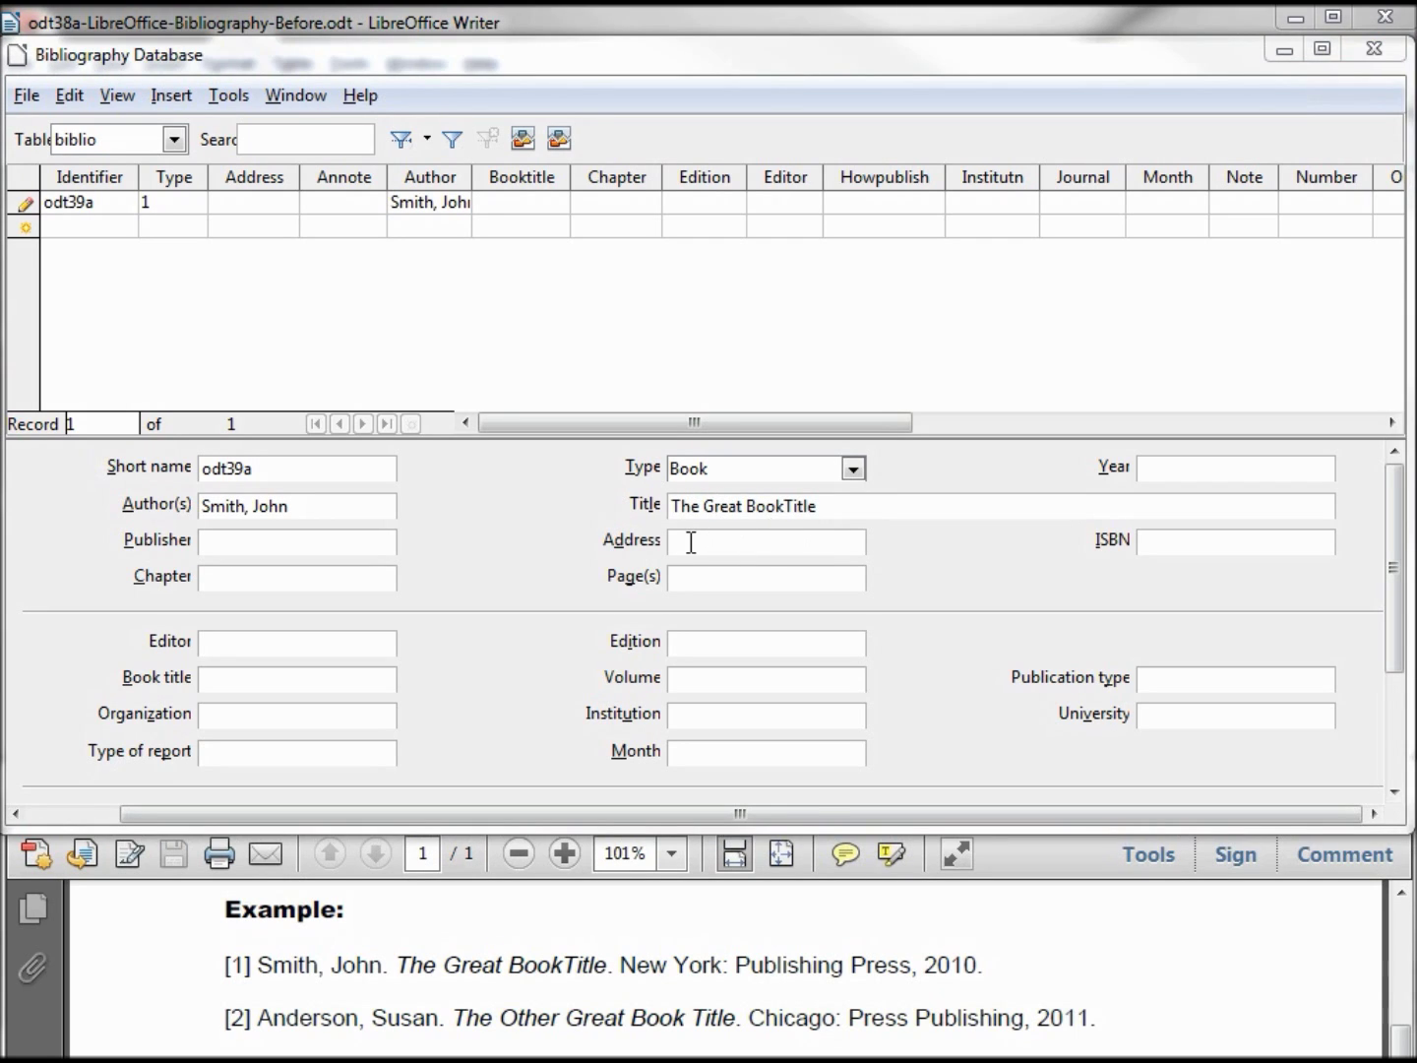
# Step: Fill title The Great BookTitle, address New York, publisher Publishing Press, year 2010, then start a new record
pyautogui.click(690, 542)
pyautogui.write('New York')
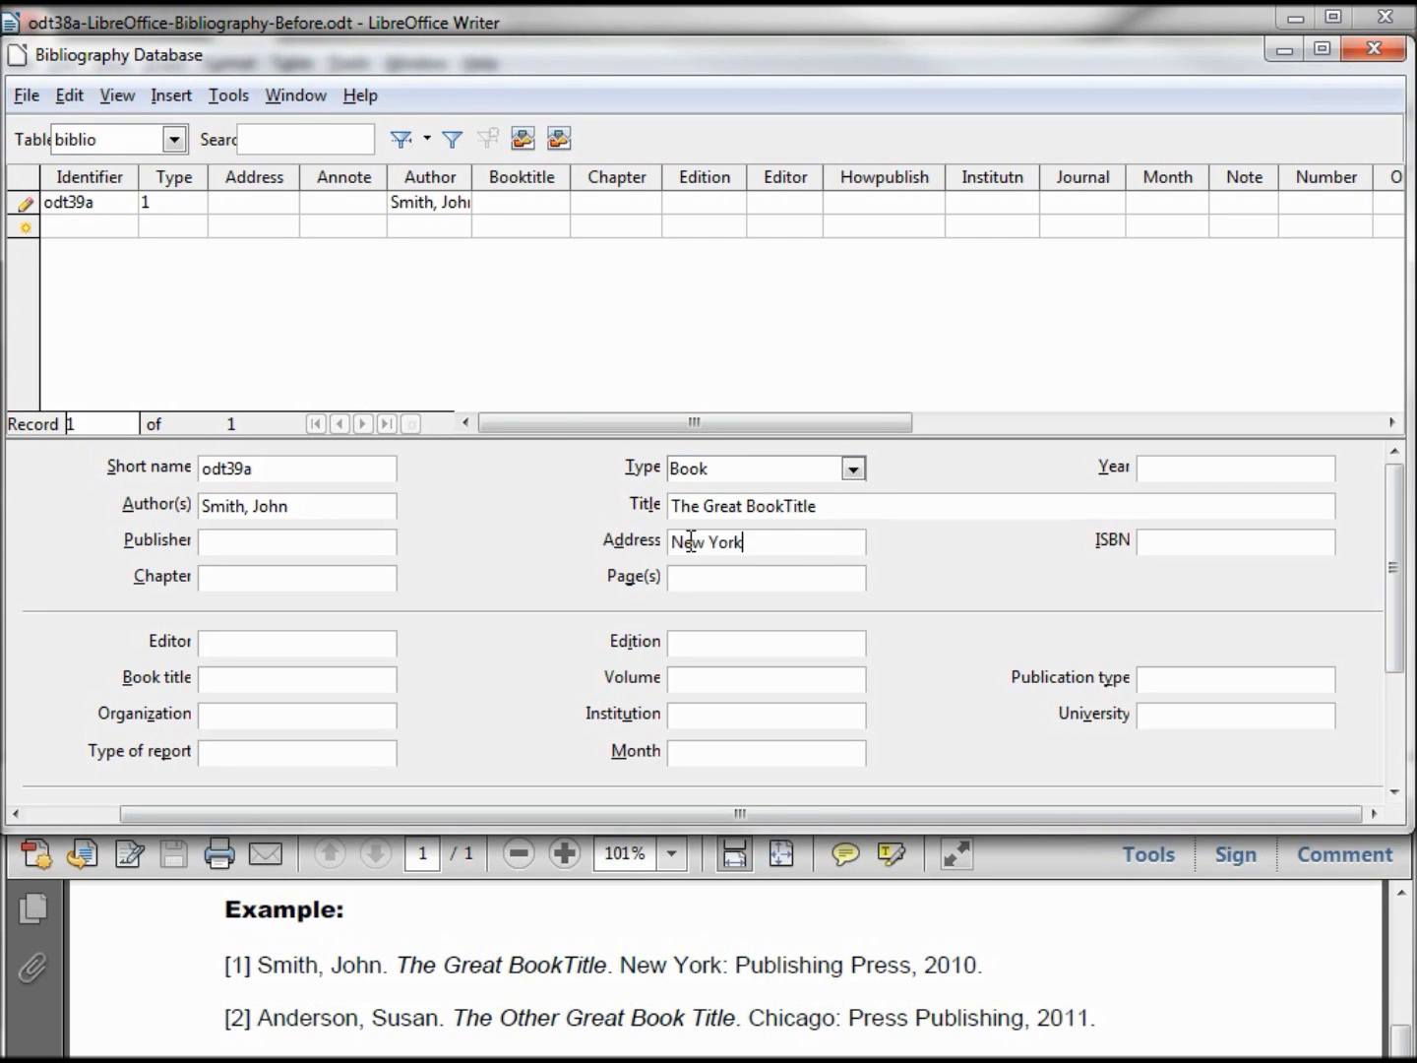
pyautogui.press('Tab')
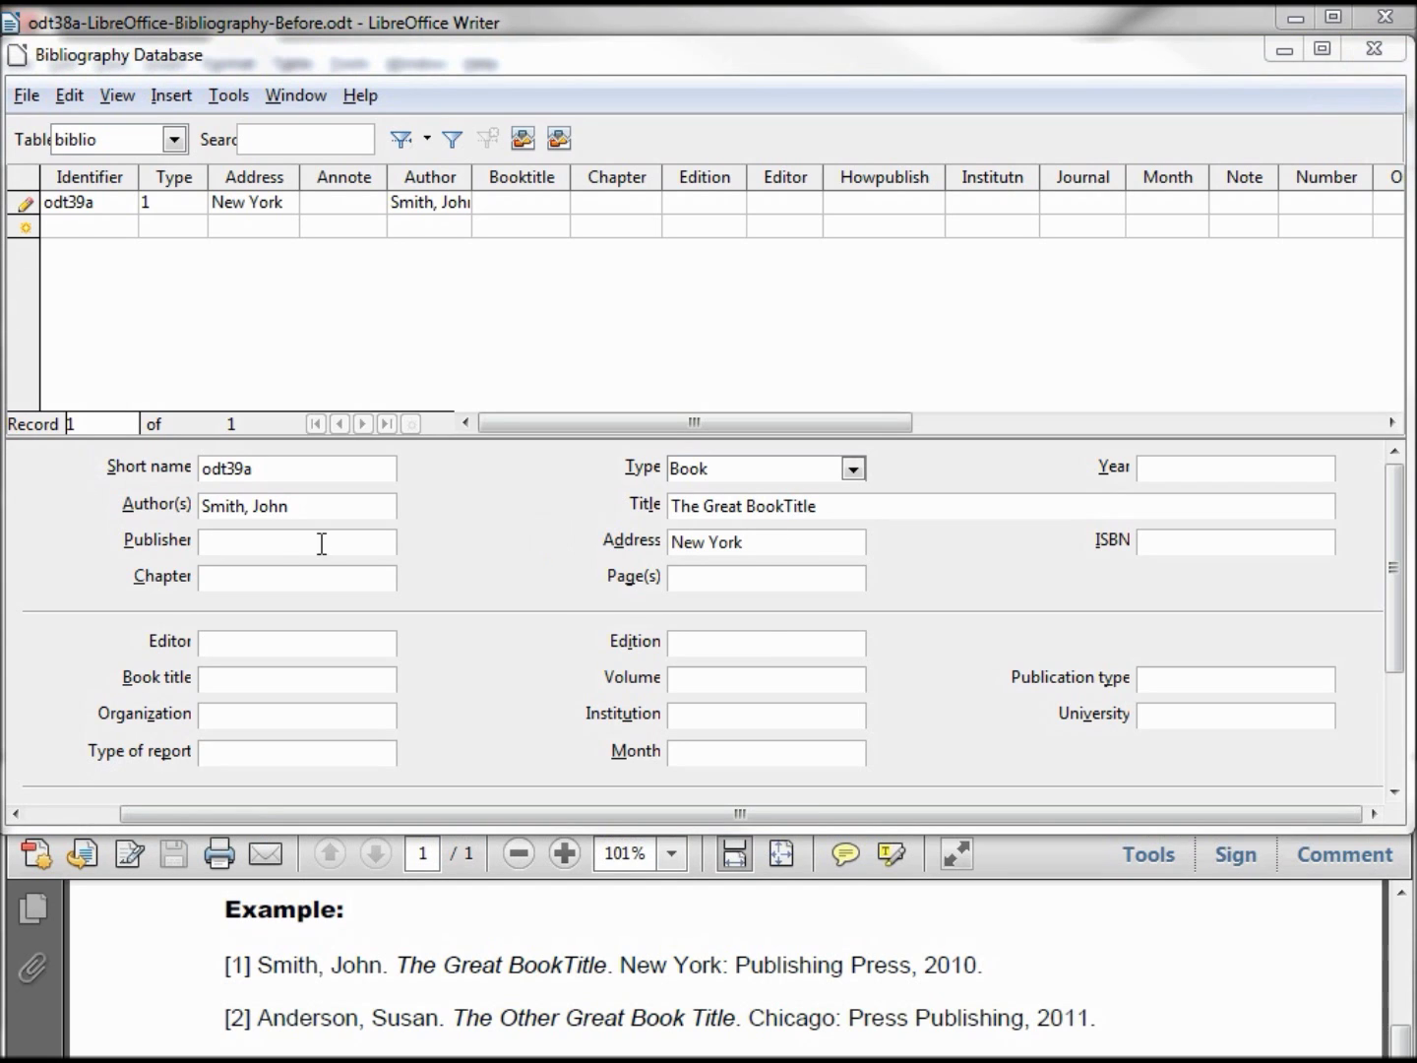
pyautogui.click(274, 545)
pyautogui.write('Publishing Press')
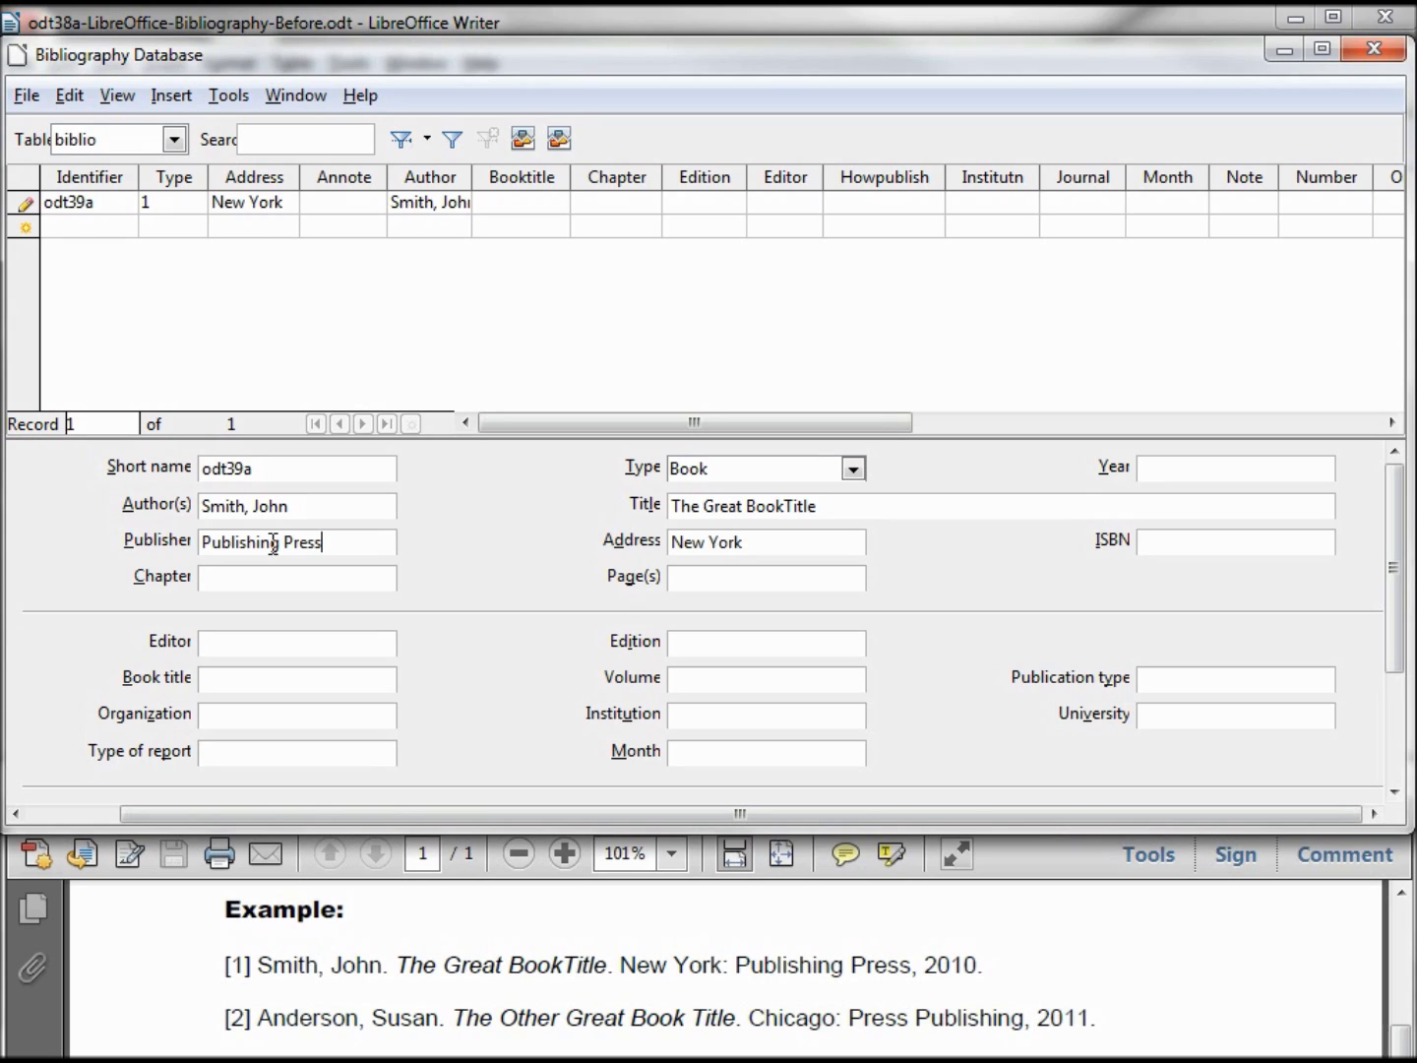
pyautogui.click(1174, 474)
pyautogui.write('2010')
pyautogui.press('Tab')
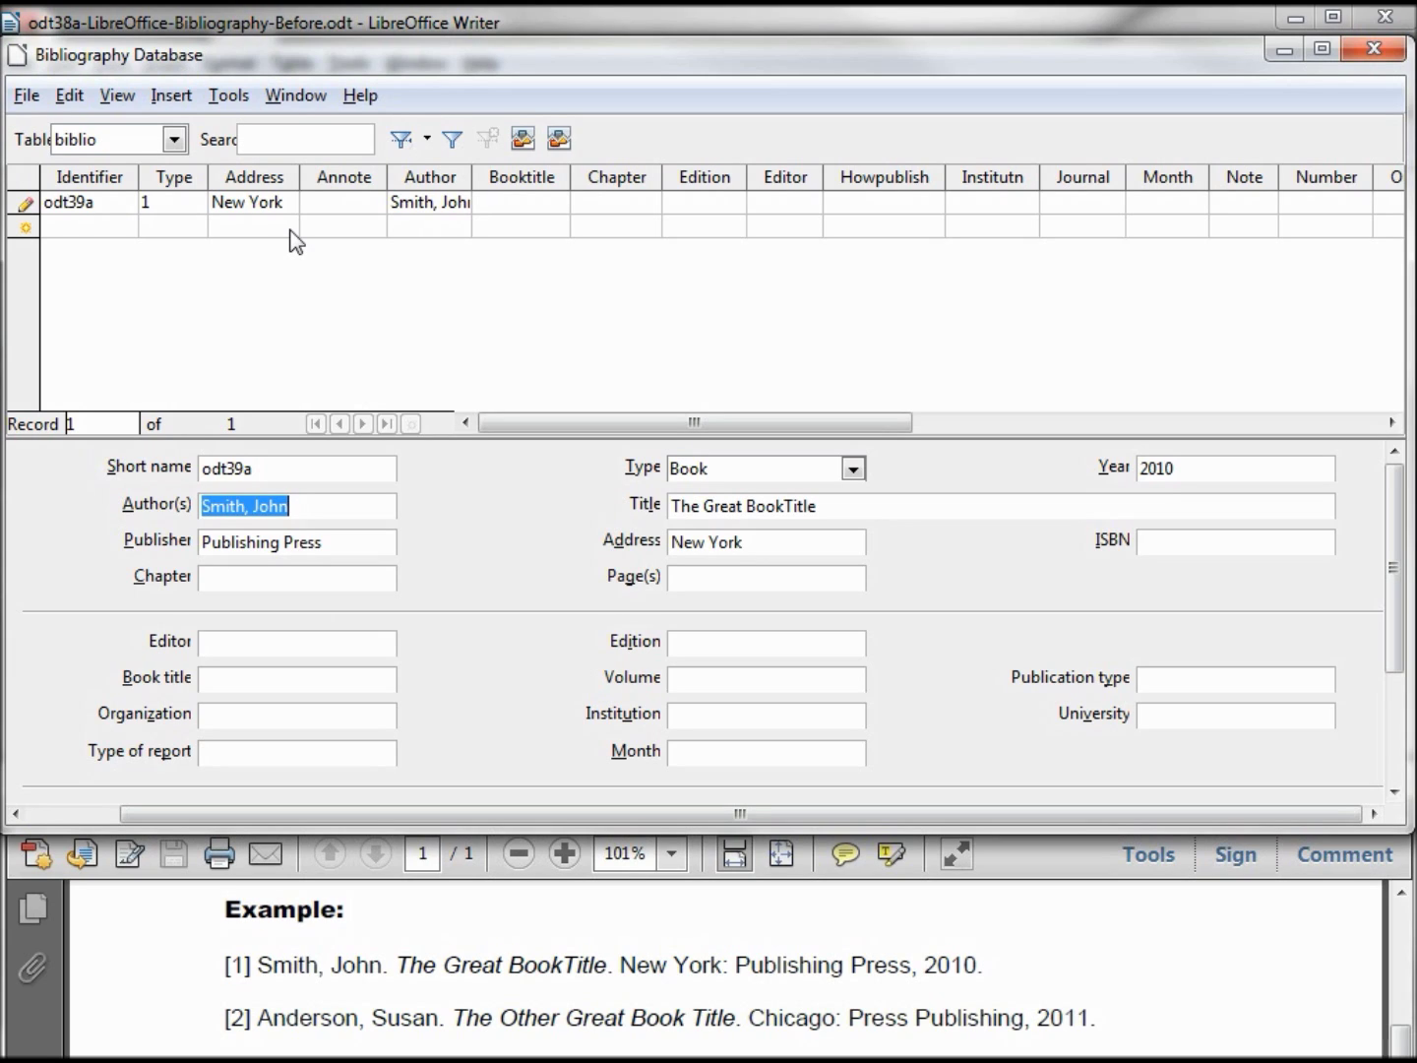
pyautogui.click(107, 226)
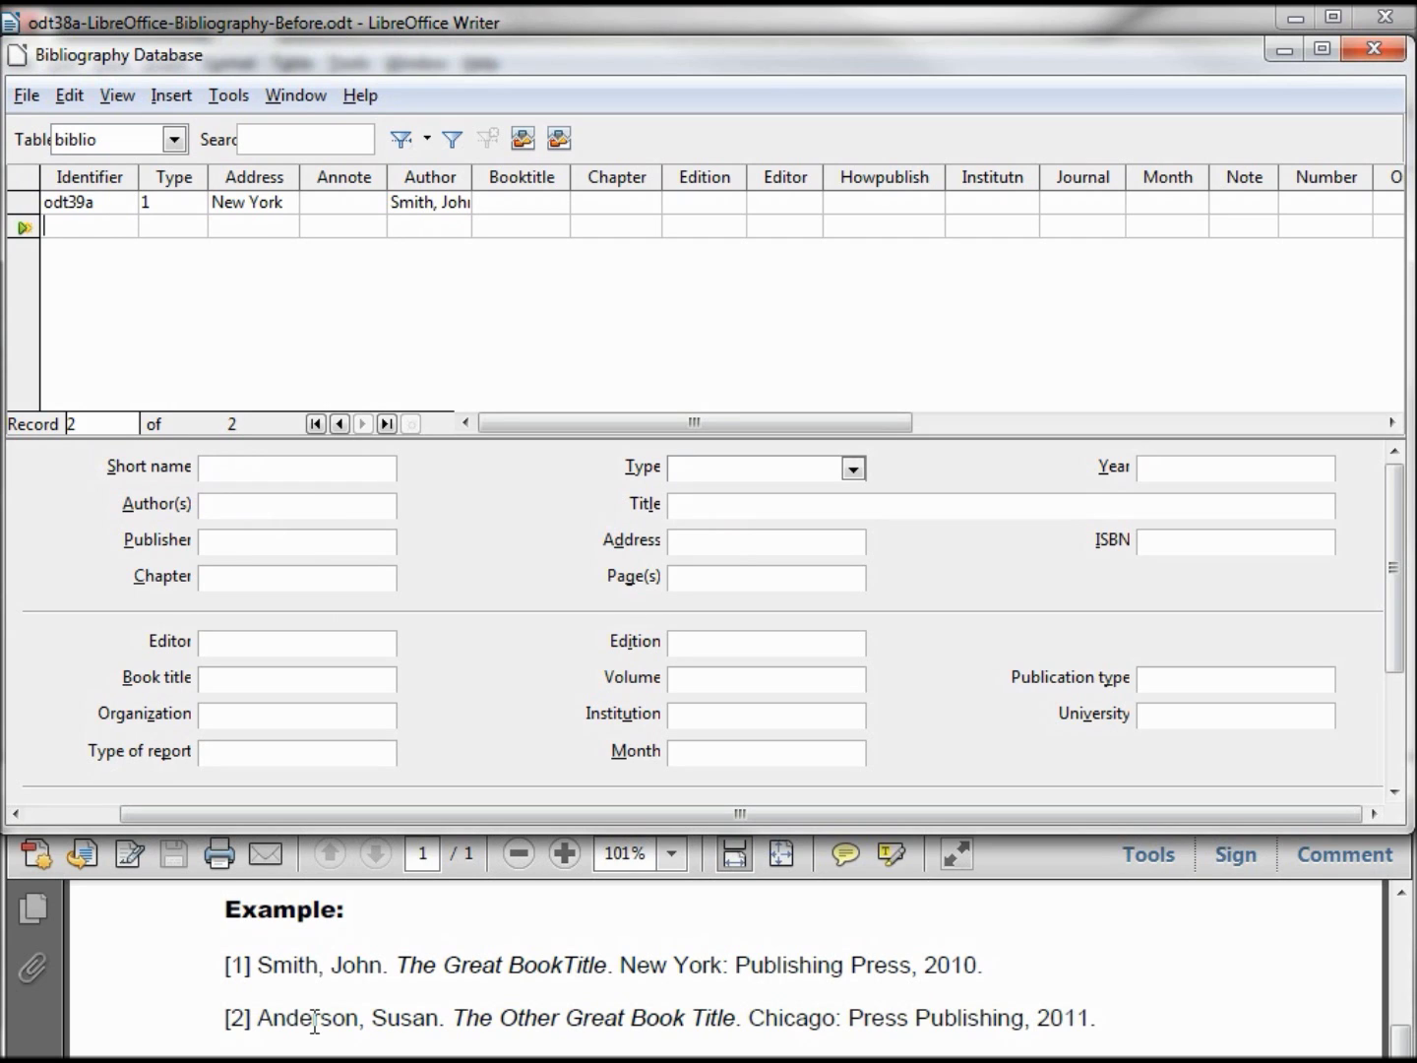
# Step: Bring the sample citation PDF forward to view the Printed Periodical example
pyautogui.click(315, 1023)
pyautogui.scroll(-3, 315, 1023)
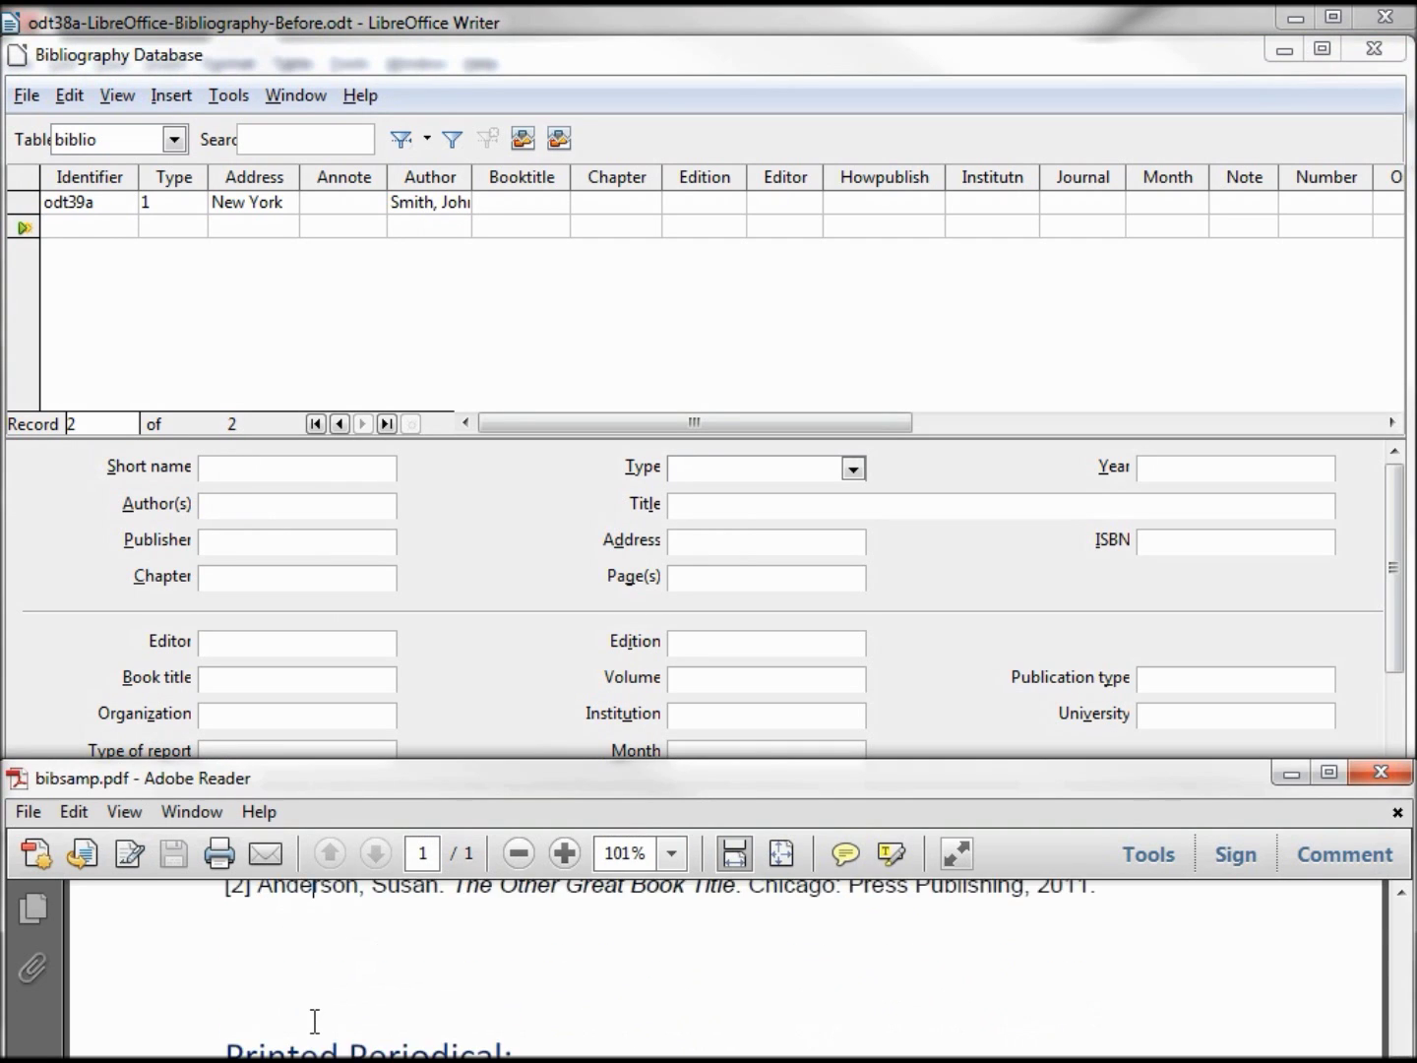
pyautogui.scroll(-3, 315, 1022)
pyautogui.scroll(3, 315, 1023)
pyautogui.scroll(-2, 315, 1021)
pyautogui.scroll(-2, 313, 1023)
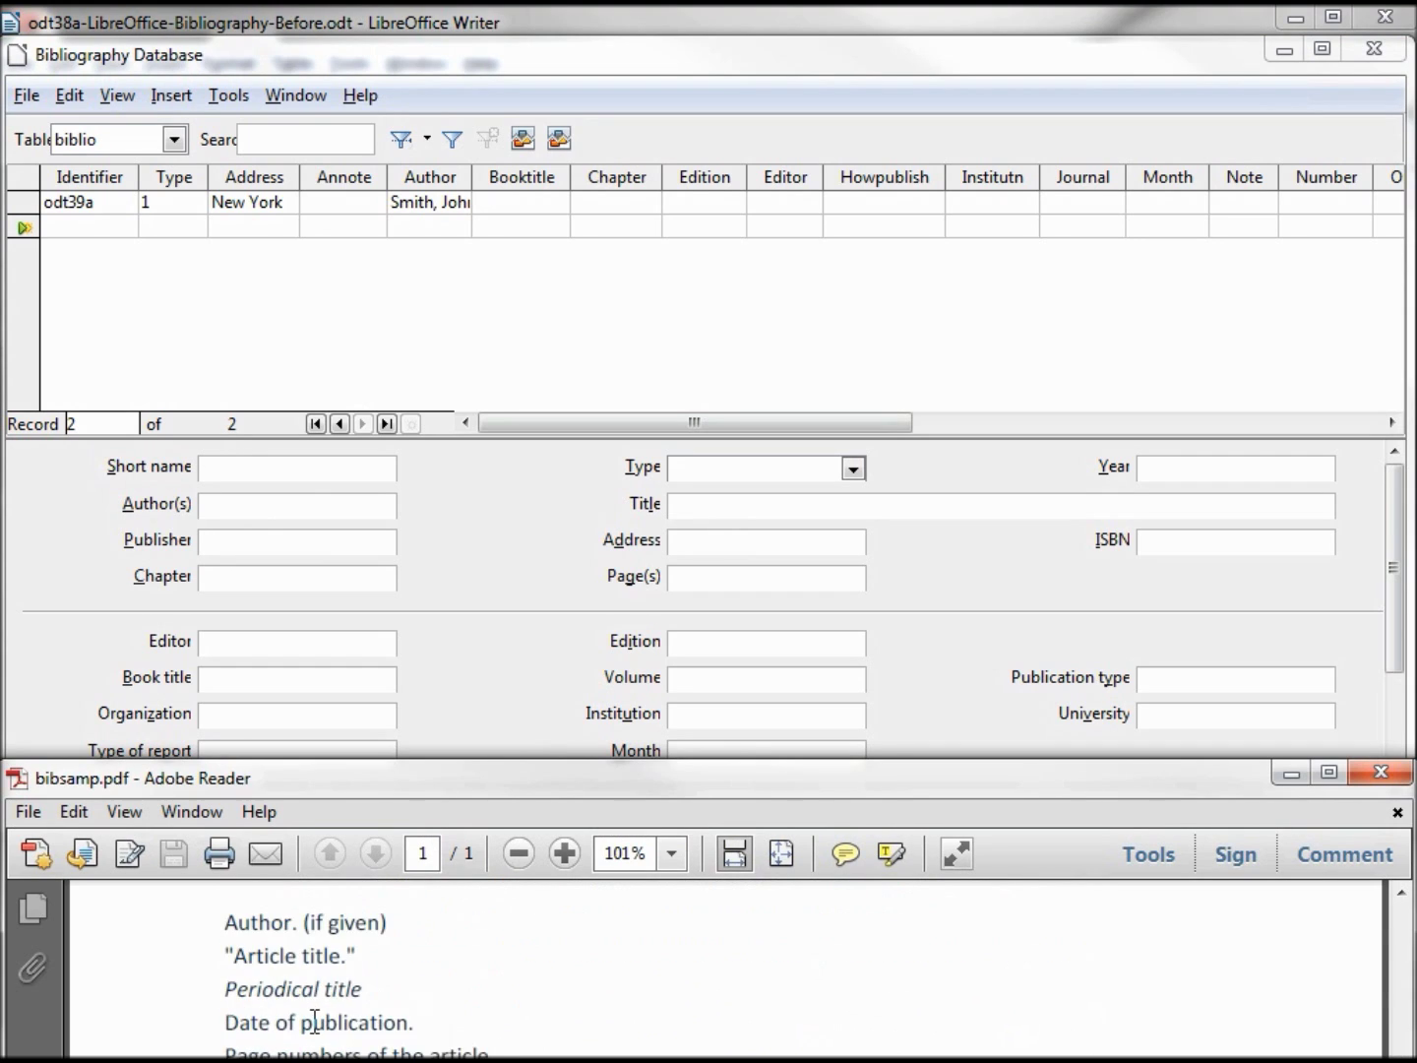
pyautogui.scroll(-1, 314, 1023)
pyautogui.scroll(-1, 314, 1024)
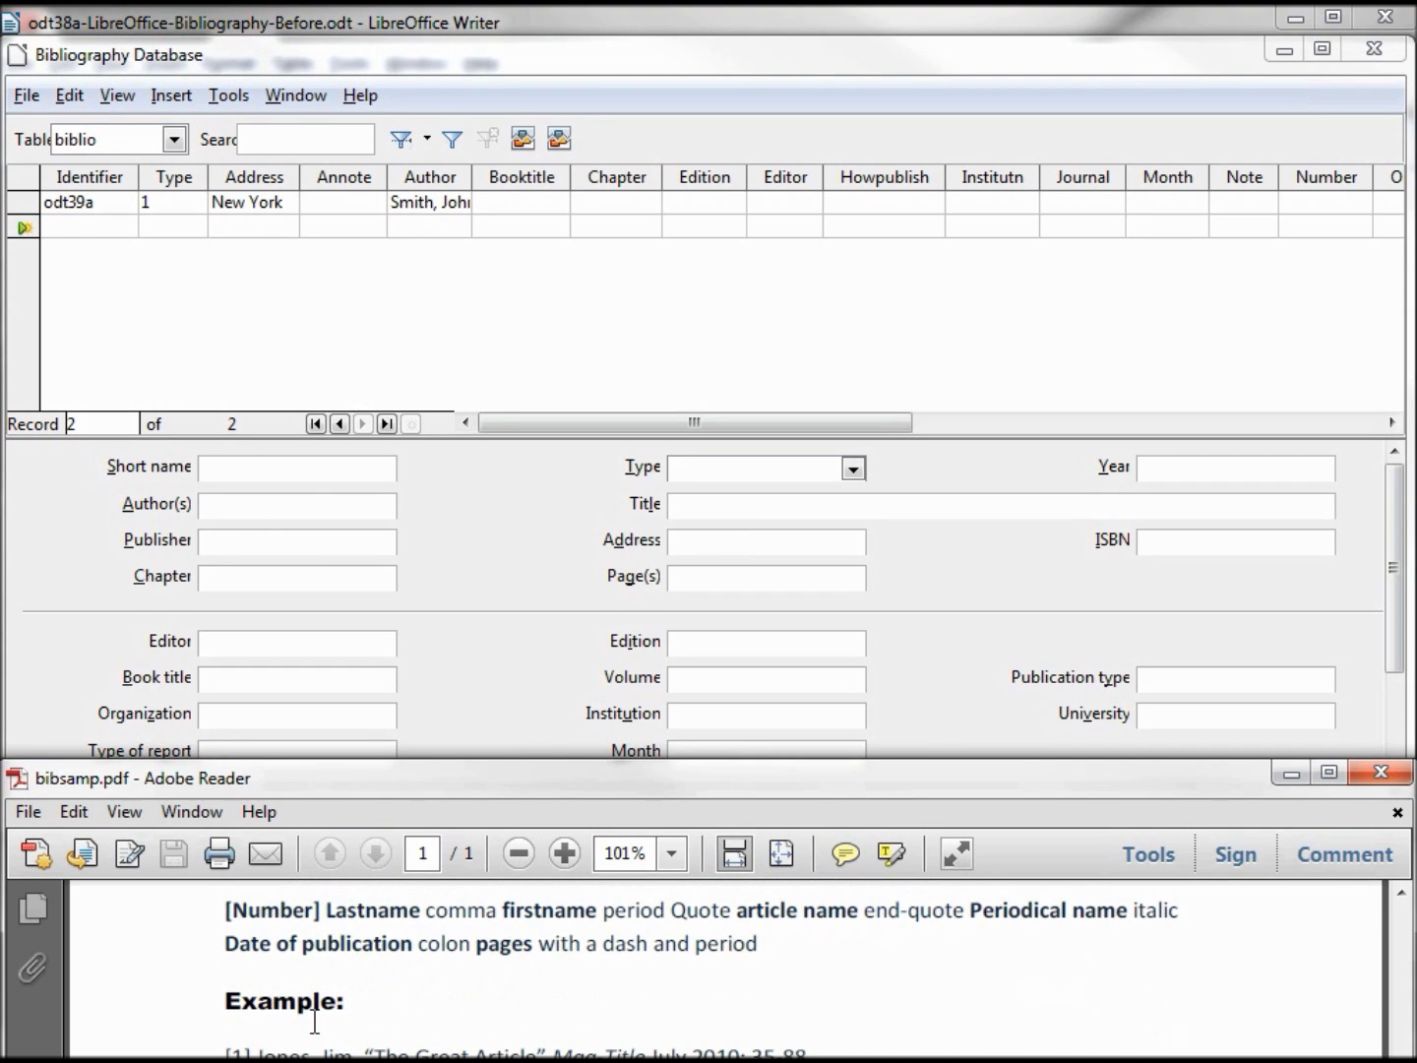
# Step: Enter short name odt39b, type Article, author Jones, Jim and title The Great Article
pyautogui.click(238, 469)
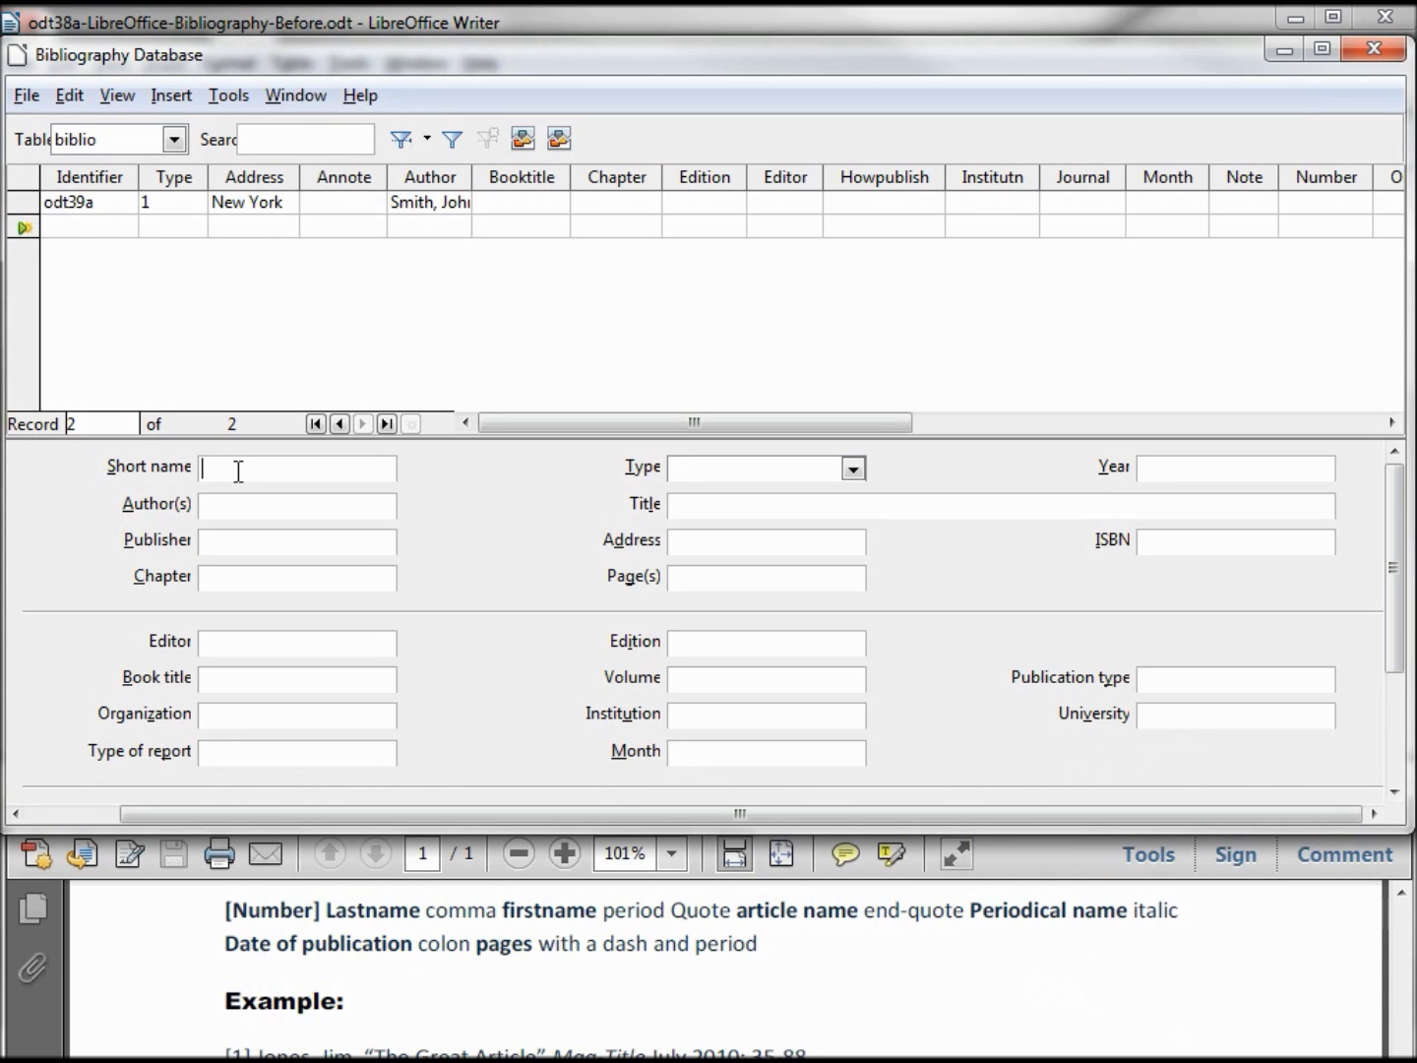
pyautogui.write('odt')
pyautogui.write('39b')
pyautogui.click(852, 468)
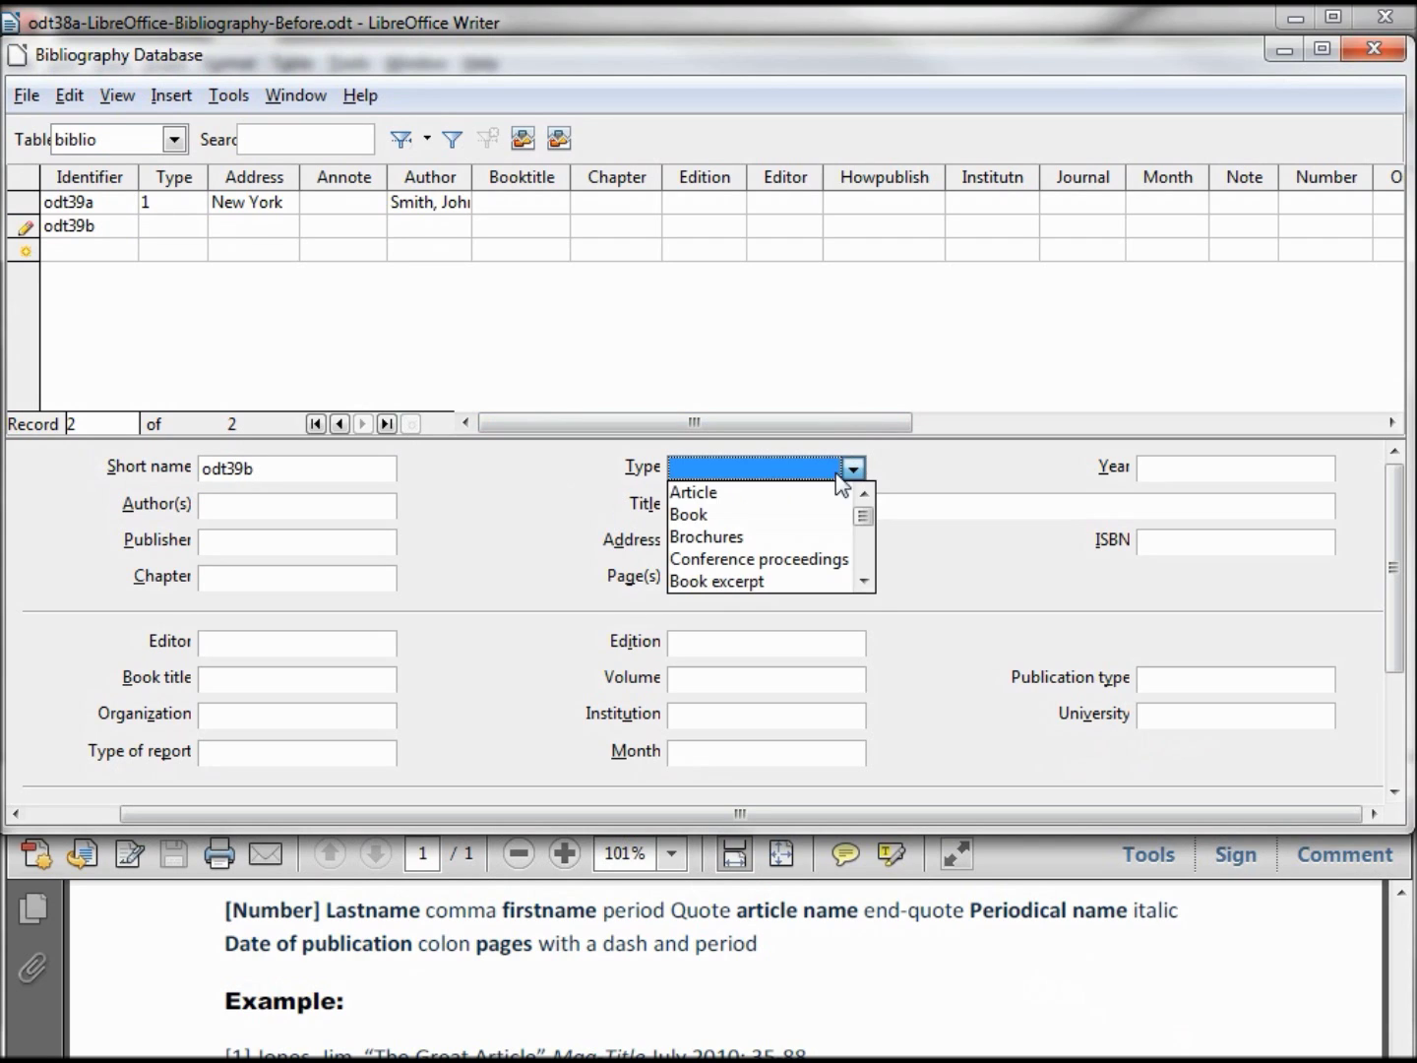
pyautogui.click(773, 500)
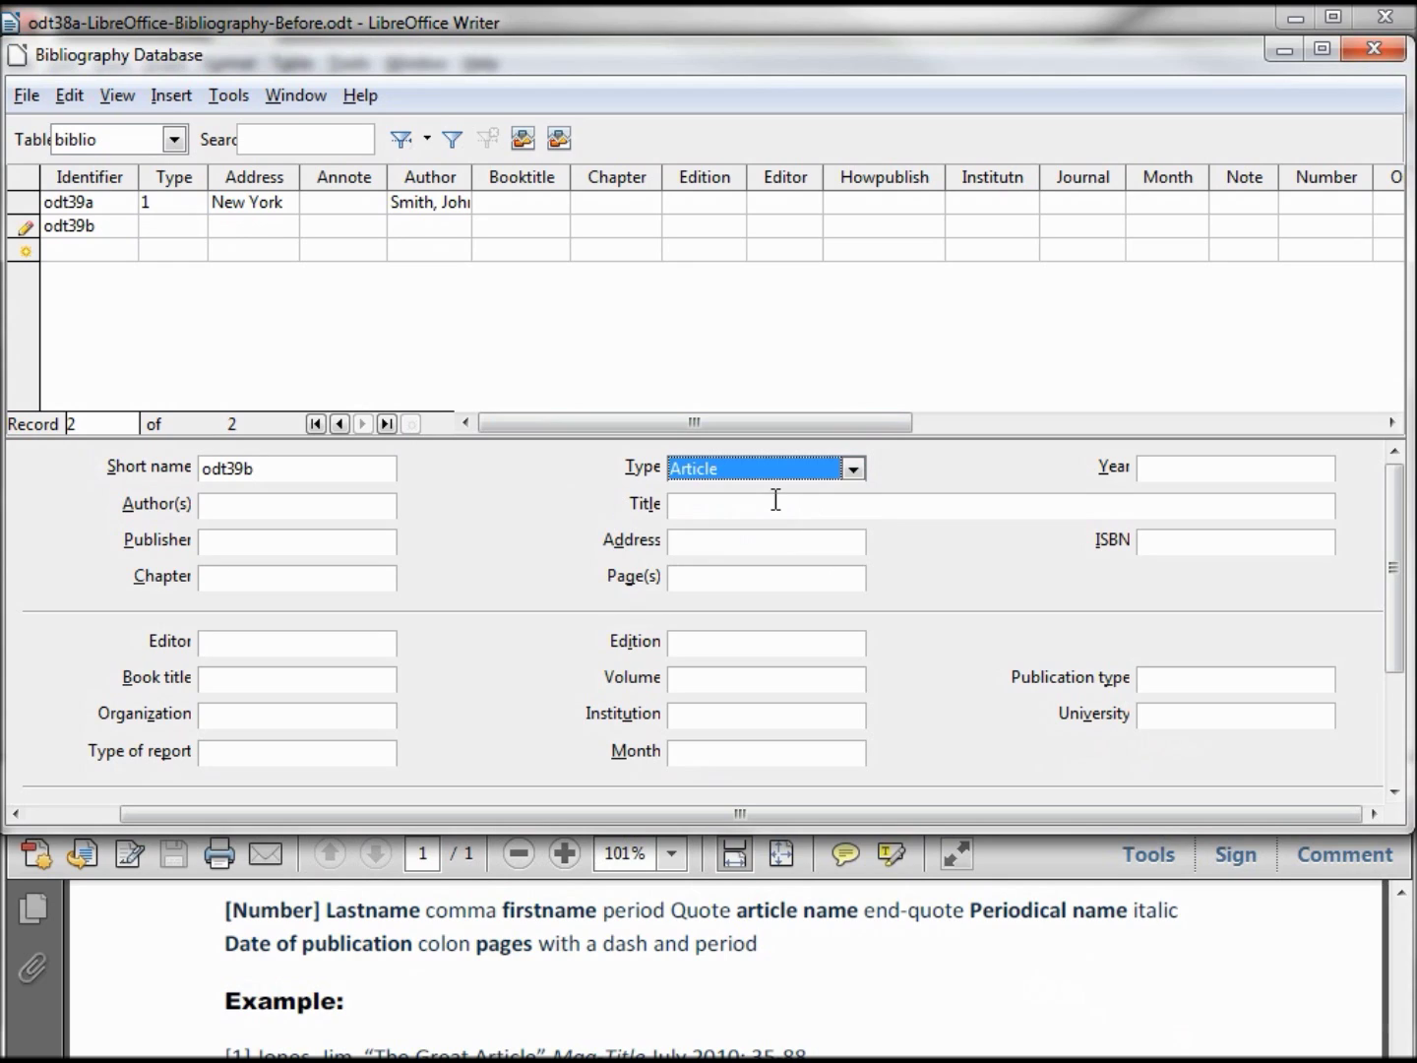
pyautogui.click(332, 505)
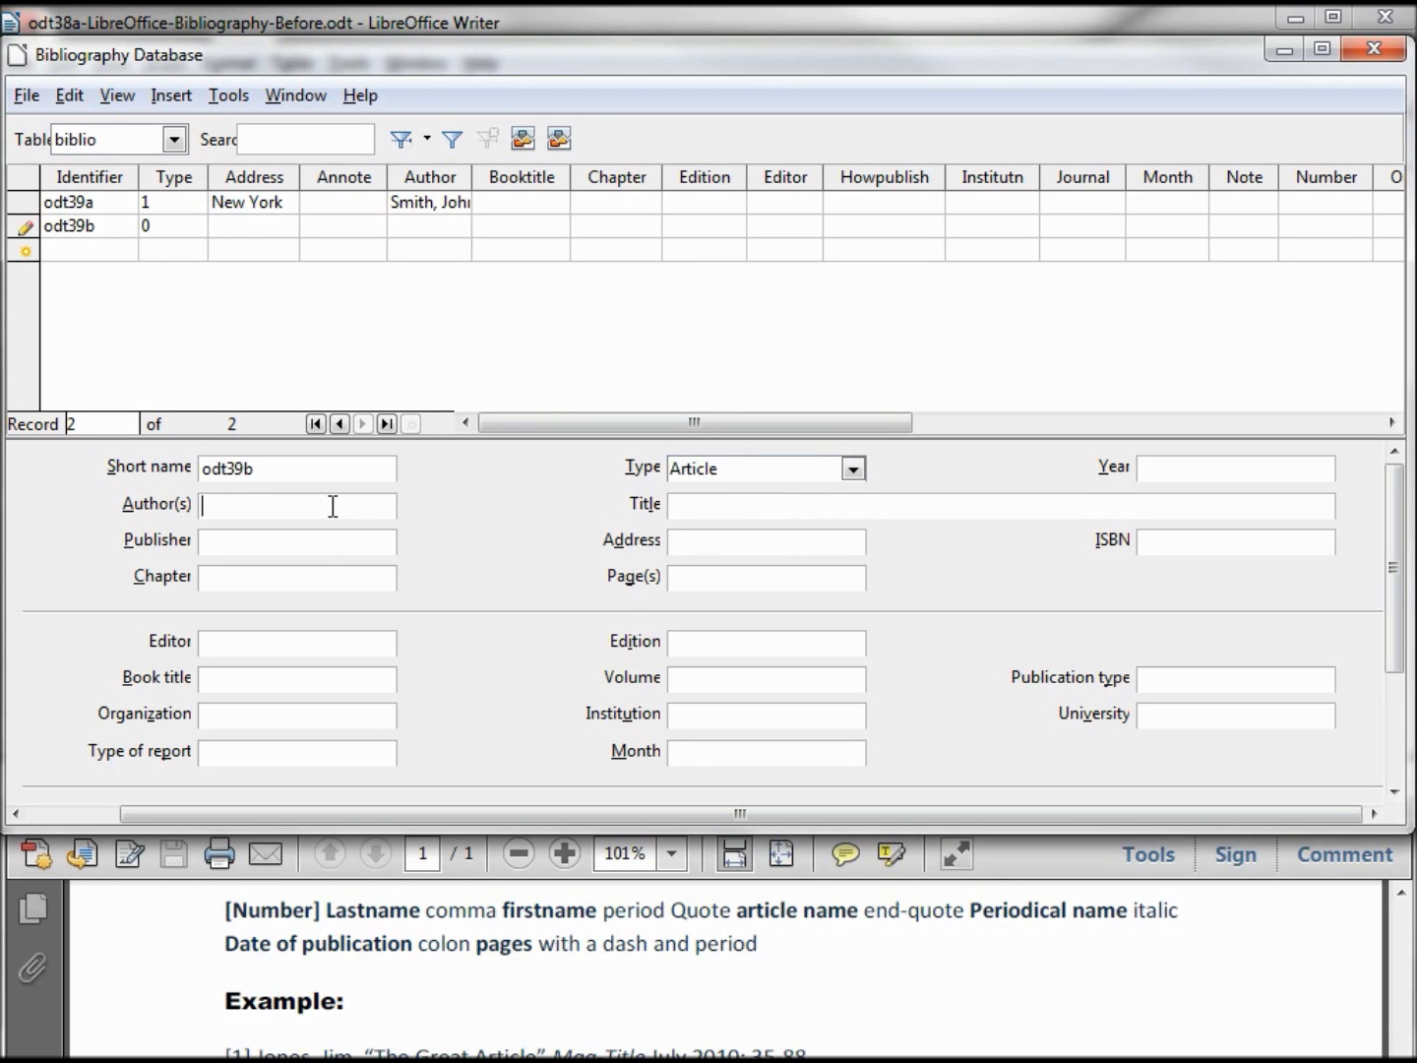
pyautogui.write('Jones, Jim')
pyautogui.click(702, 509)
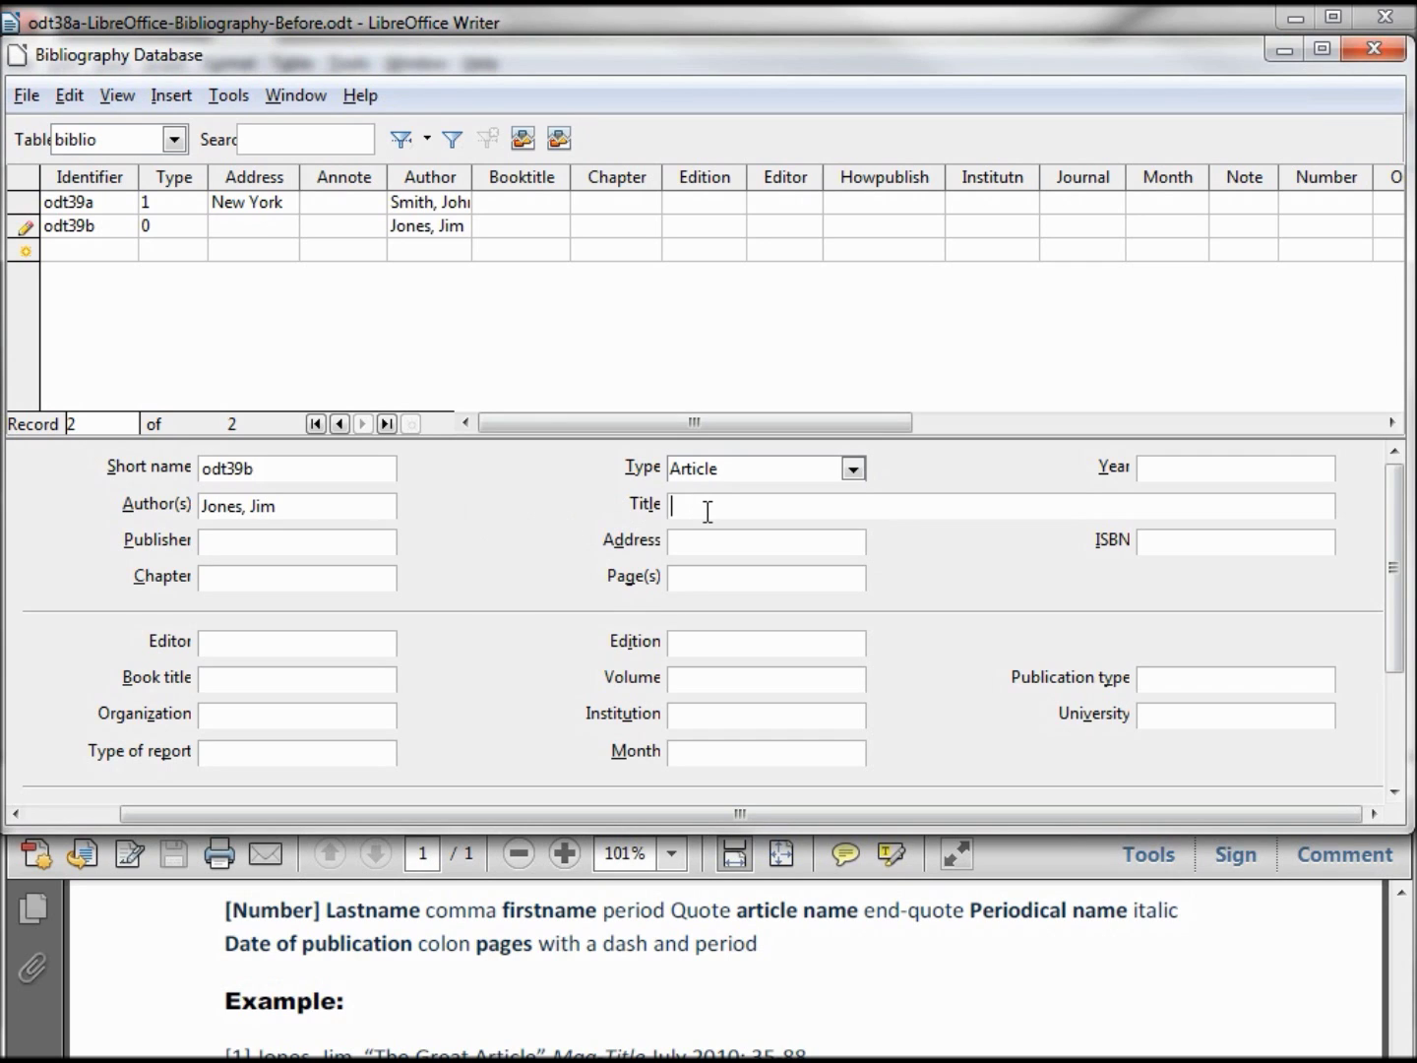
pyautogui.write('The Great Article')
pyautogui.press('Tab')
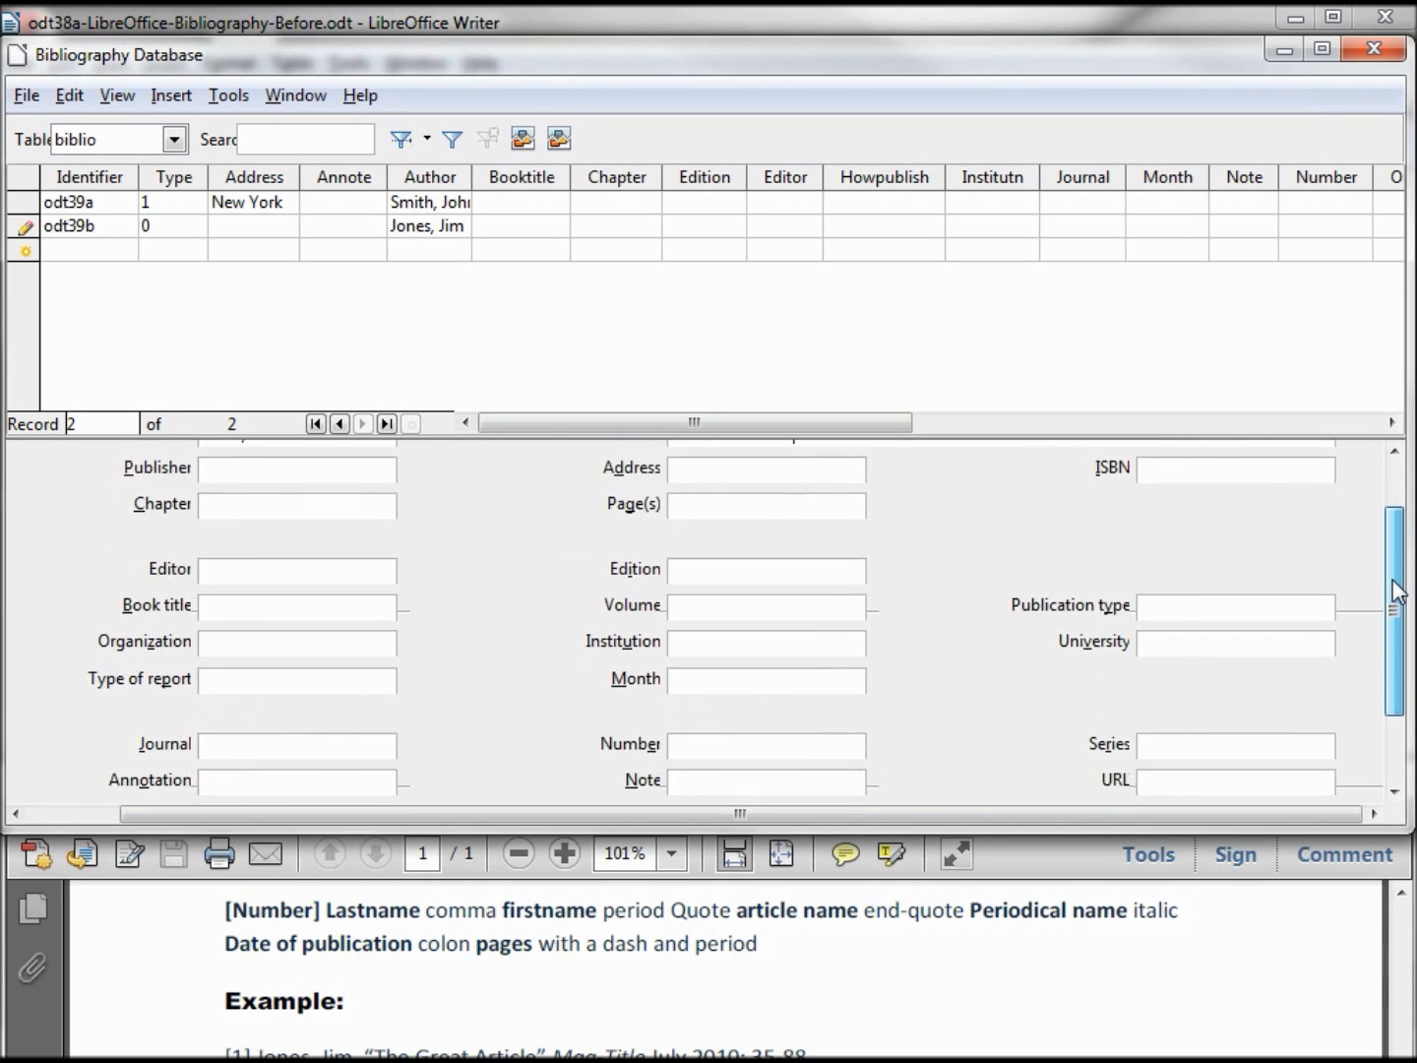
pyautogui.moveTo(1394, 545); pyautogui.dragTo(1395, 619)
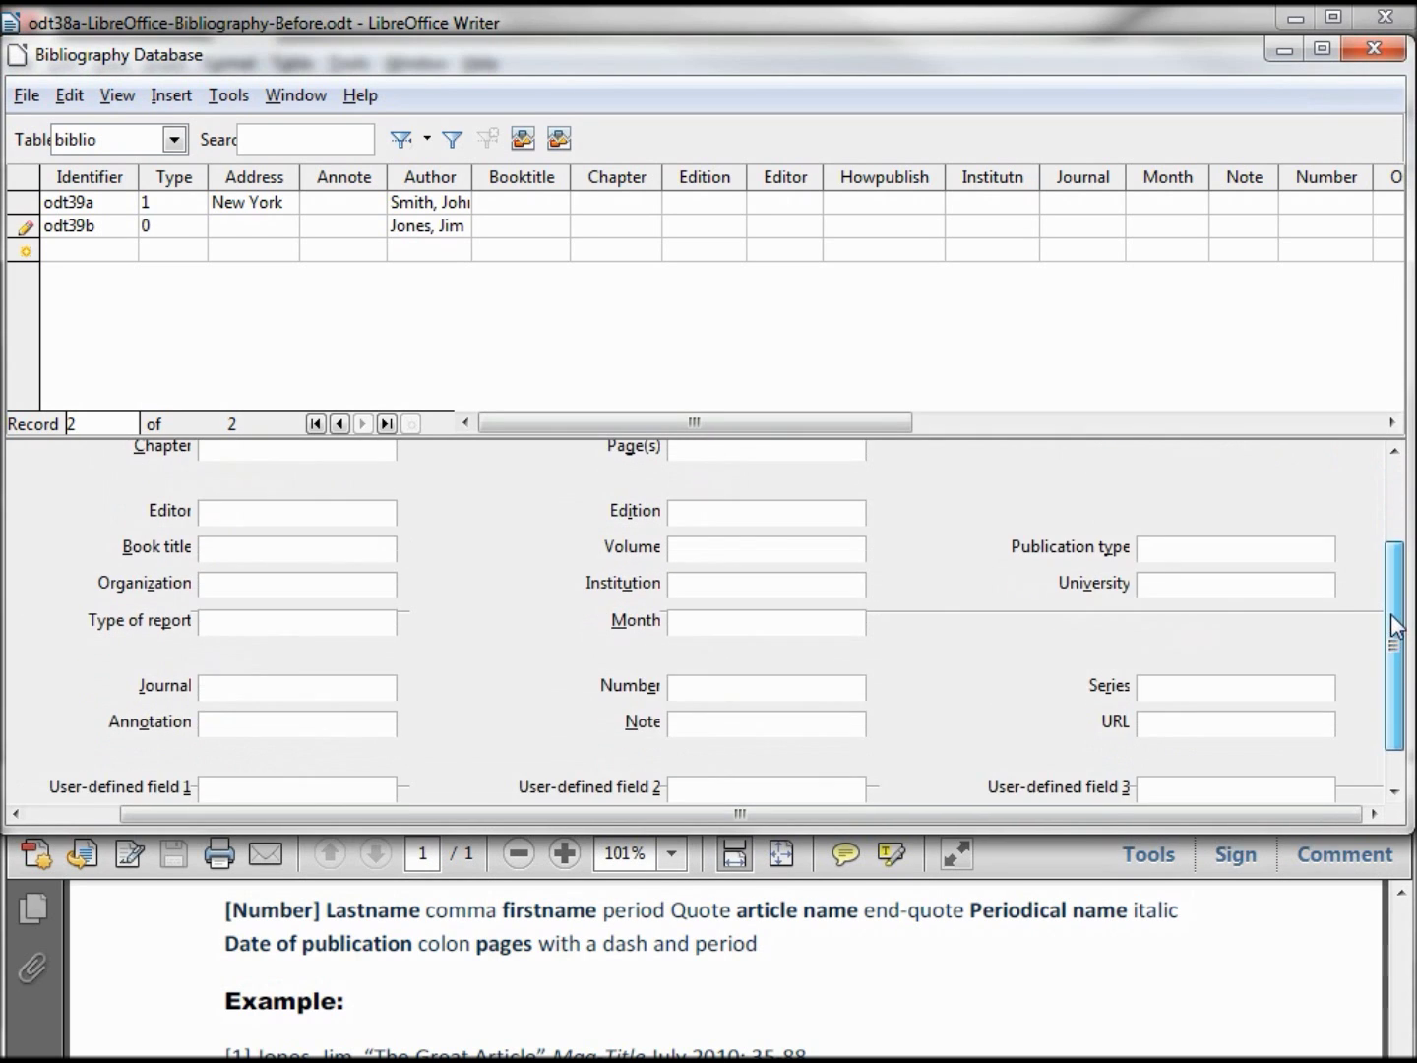
# Step: Fill journal Mag-Title, month July, year 2010 and pages 35-88 for odt39b
pyautogui.click(271, 687)
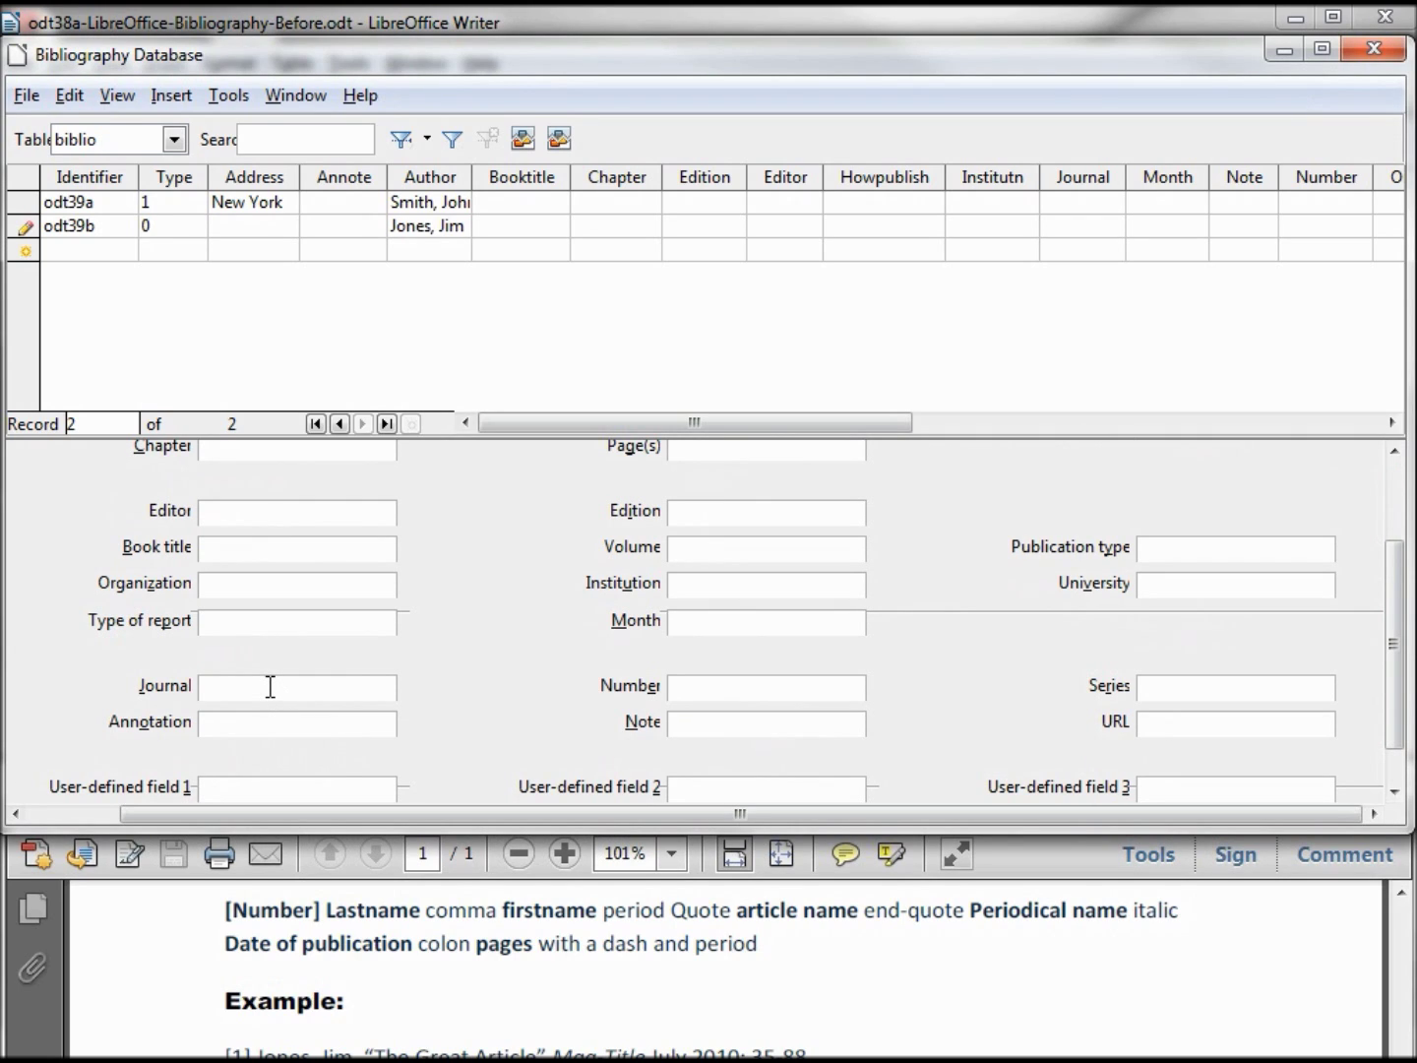
pyautogui.write('Mag-Title')
pyautogui.moveTo(1393, 582); pyautogui.dragTo(1392, 677)
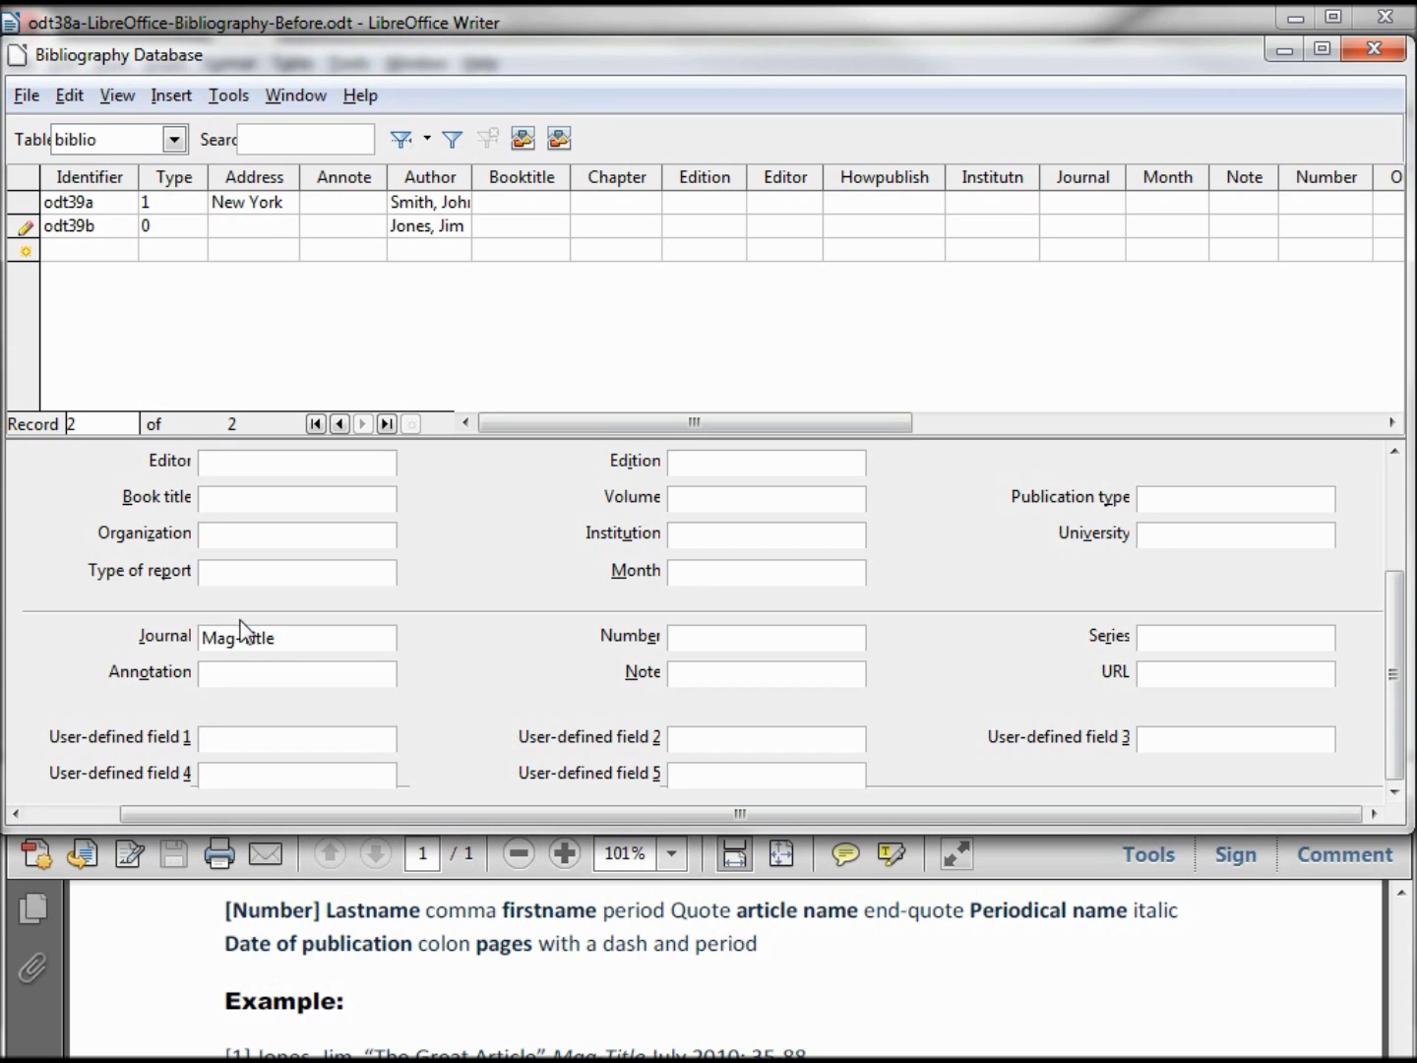
pyautogui.click(242, 739)
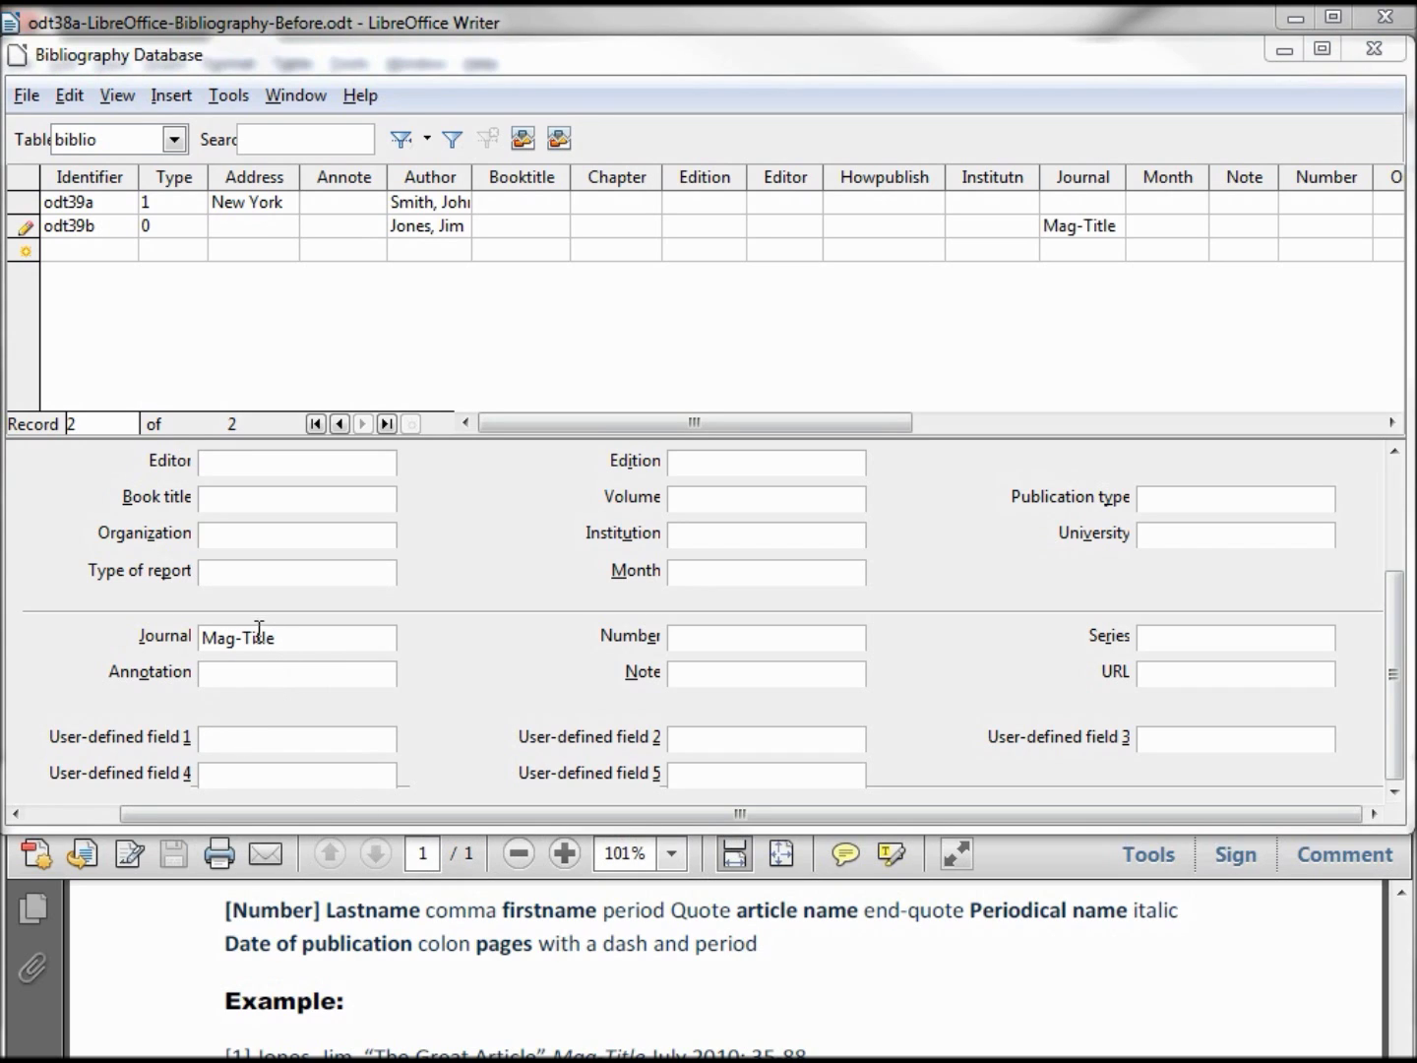
pyautogui.click(701, 573)
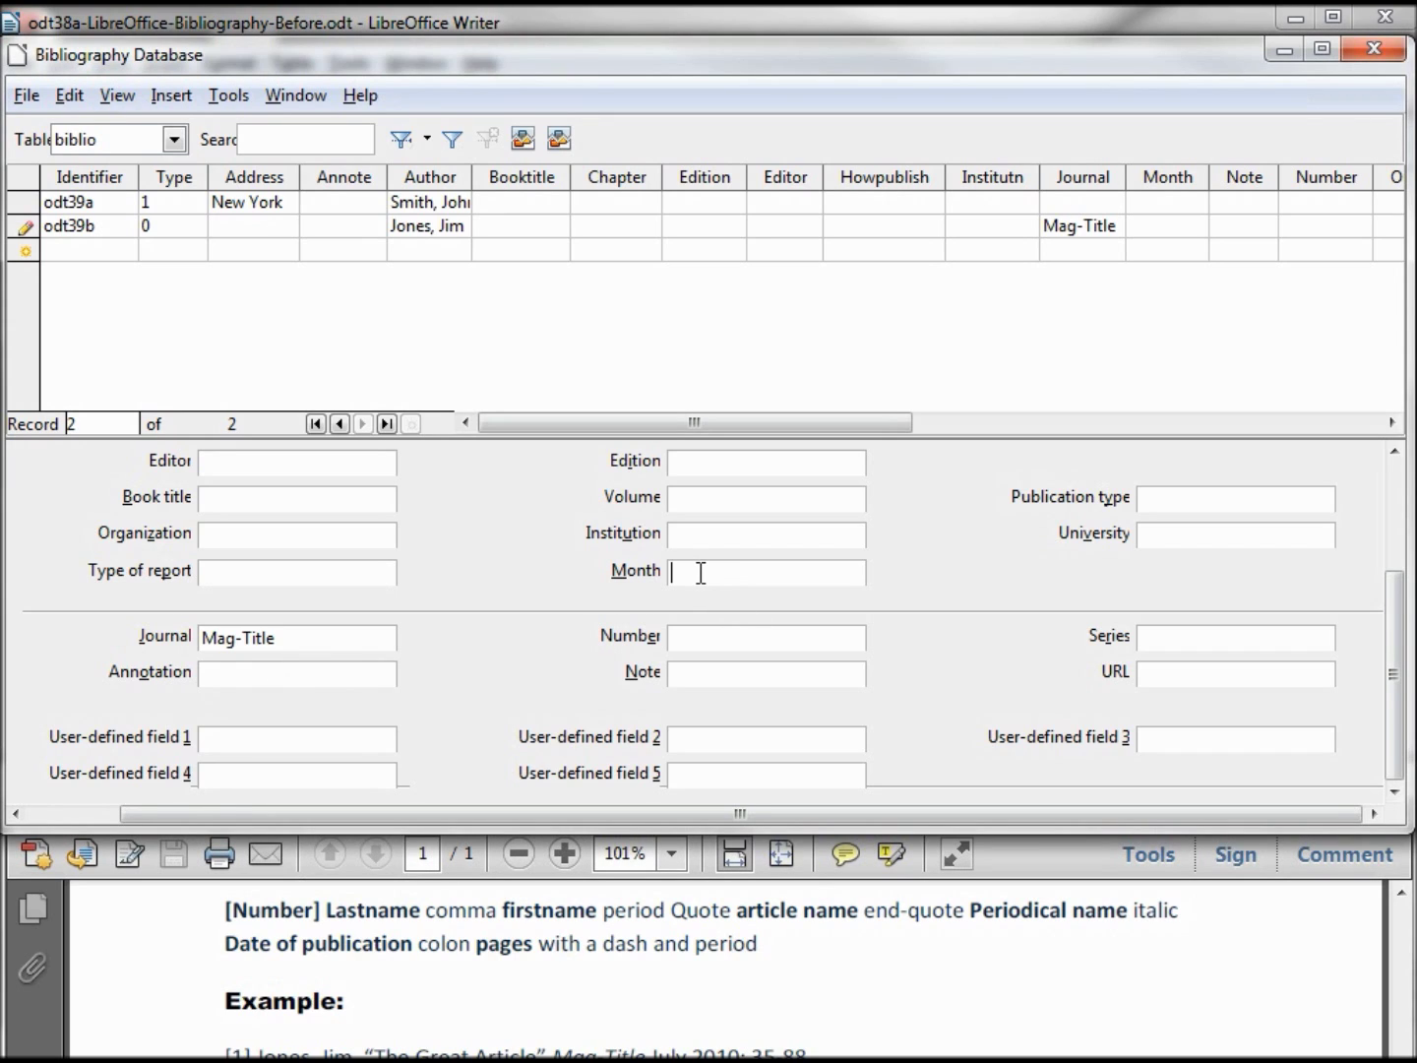
pyautogui.write('July')
pyautogui.moveTo(1392, 623)
pyautogui.mouseDown()
pyautogui.moveTo(1412, 511)
pyautogui.moveTo(1223, 458)
pyautogui.mouseUp()
pyautogui.click(1203, 474)
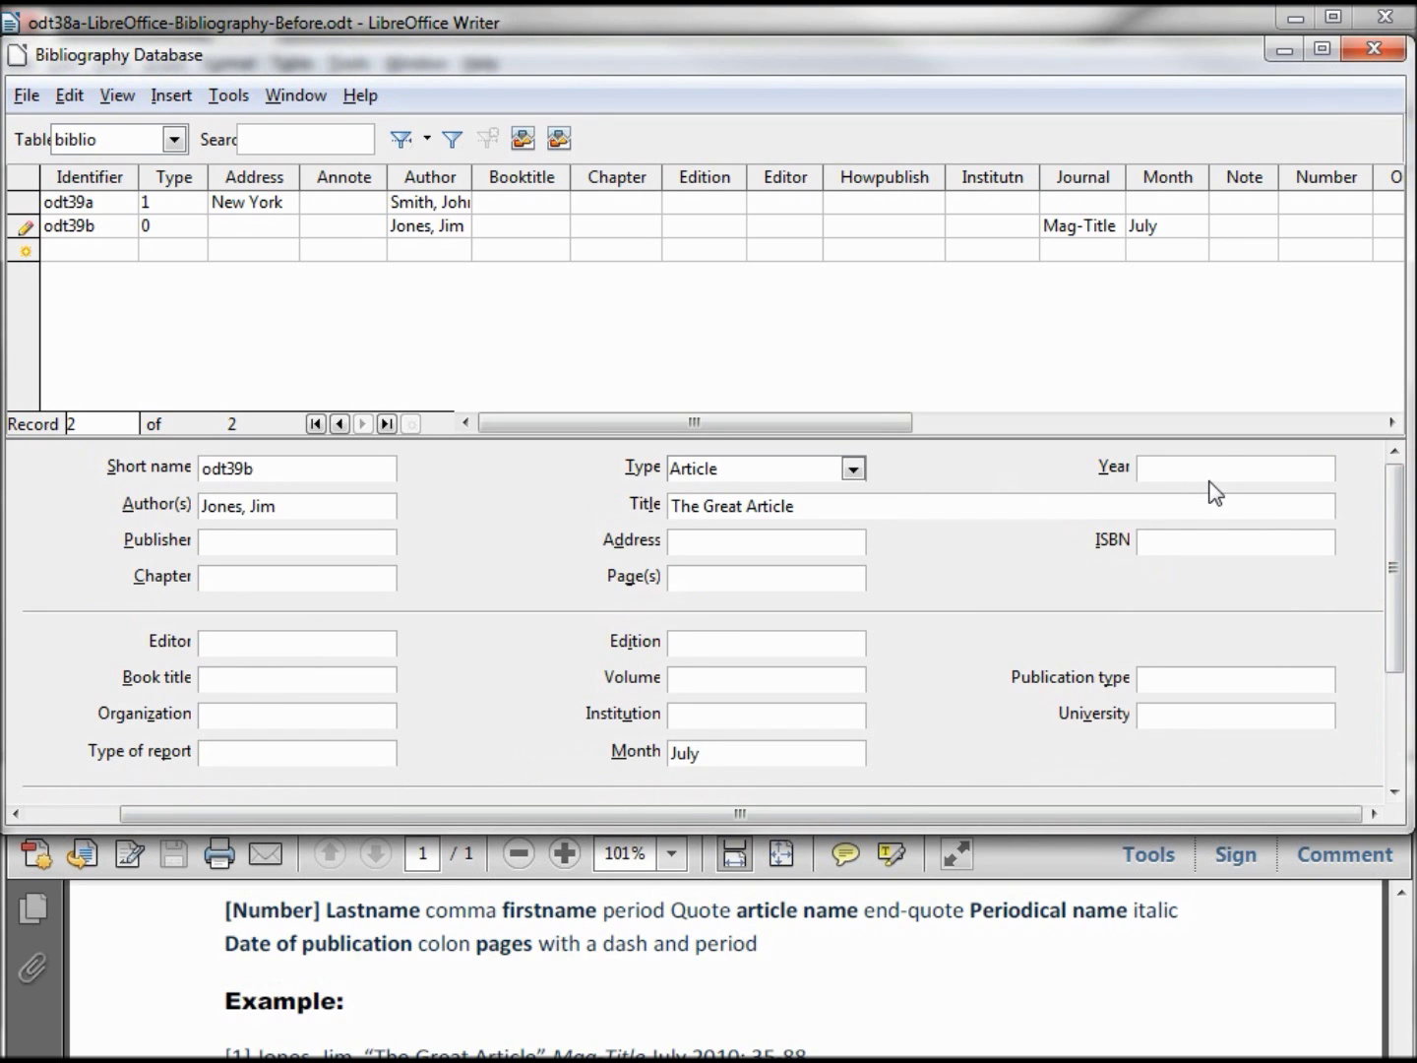
pyautogui.write('2010')
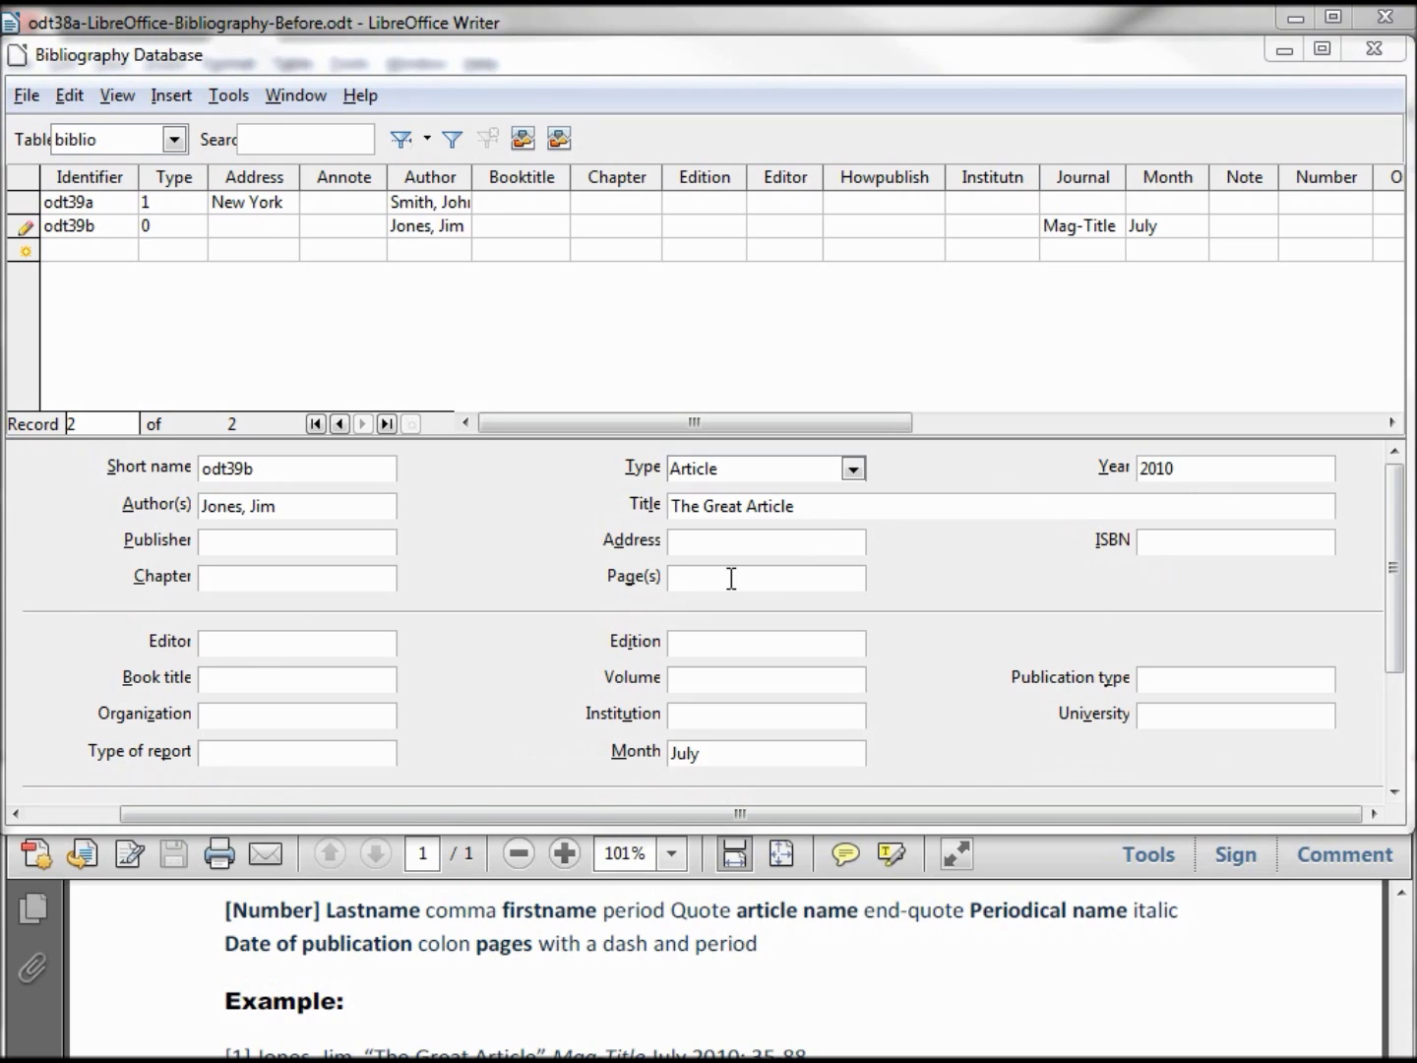
pyautogui.click(729, 577)
pyautogui.write('35-88')
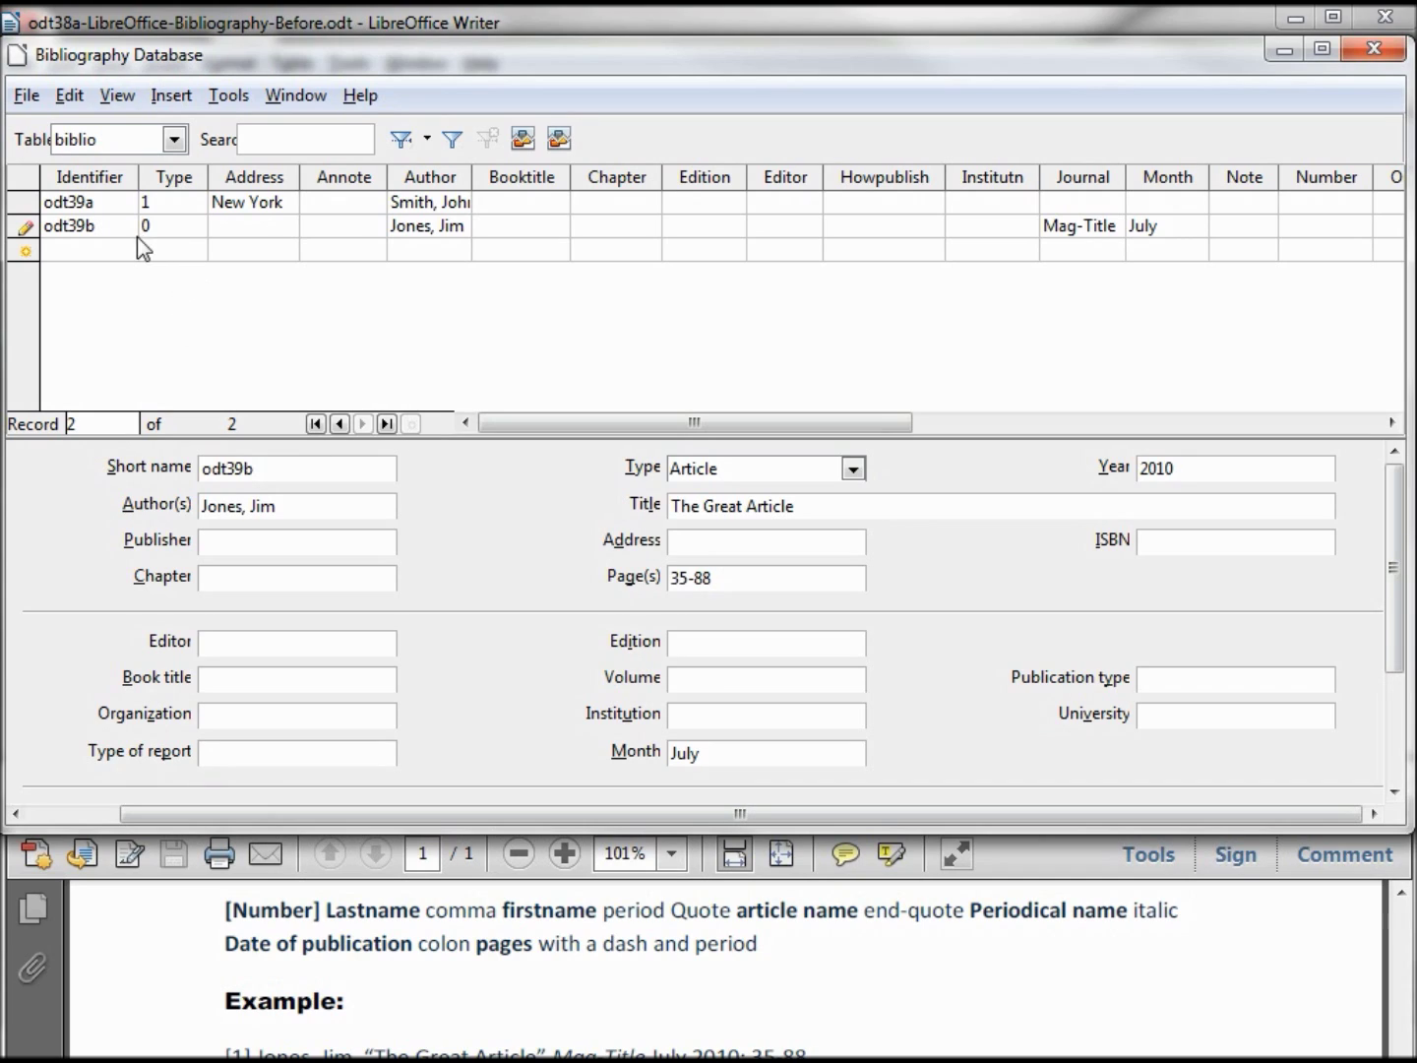
# Step: Move to a blank third record, committing odt39b
pyautogui.click(113, 244)
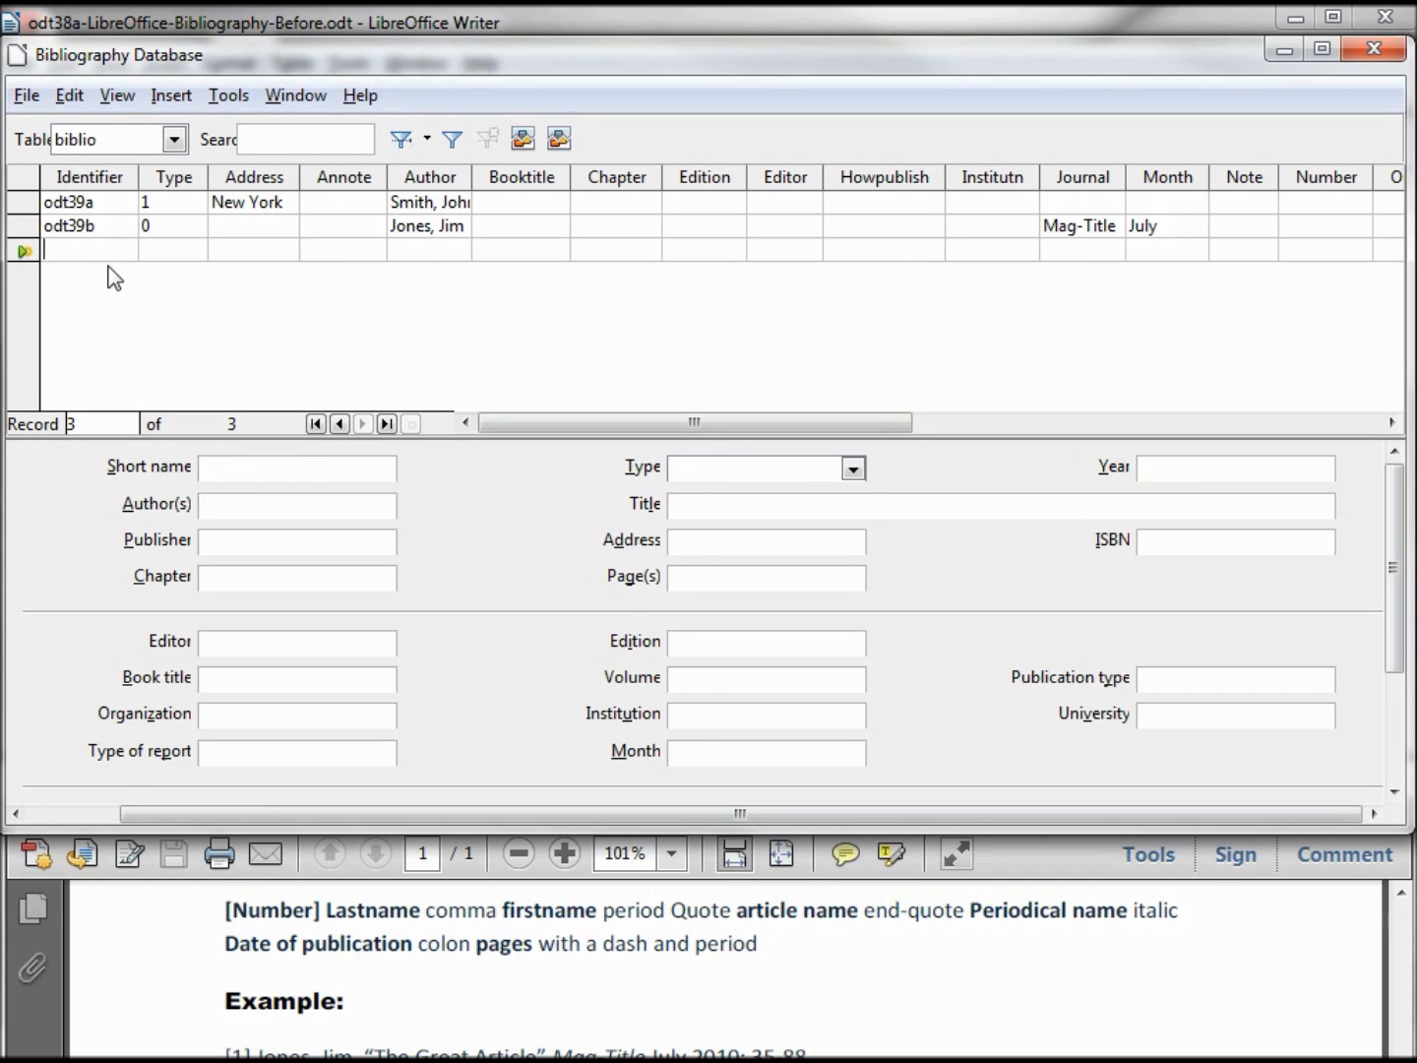